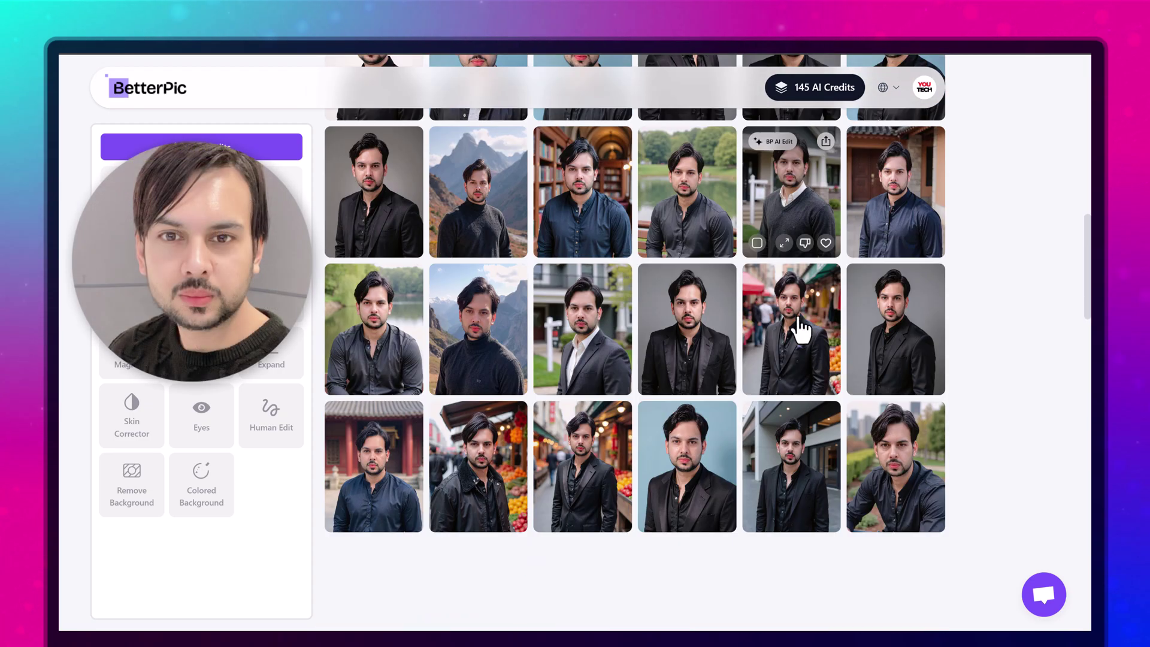
Open a generated headshot full-size and flip through the next five portraits.
click(796, 325)
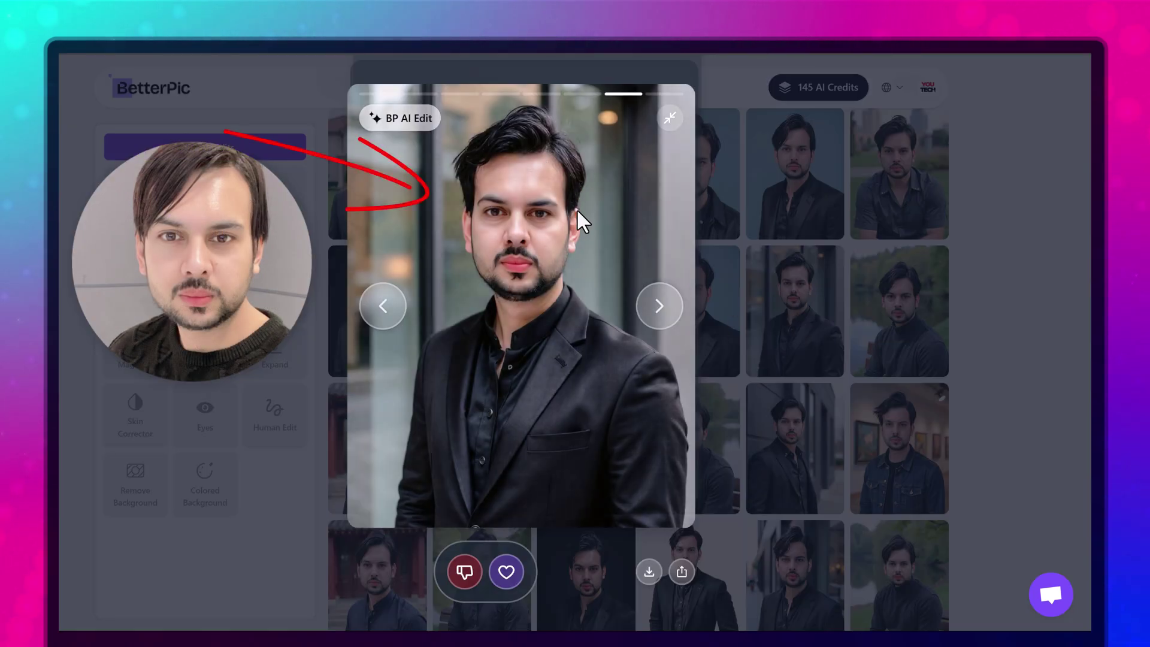
click(660, 308)
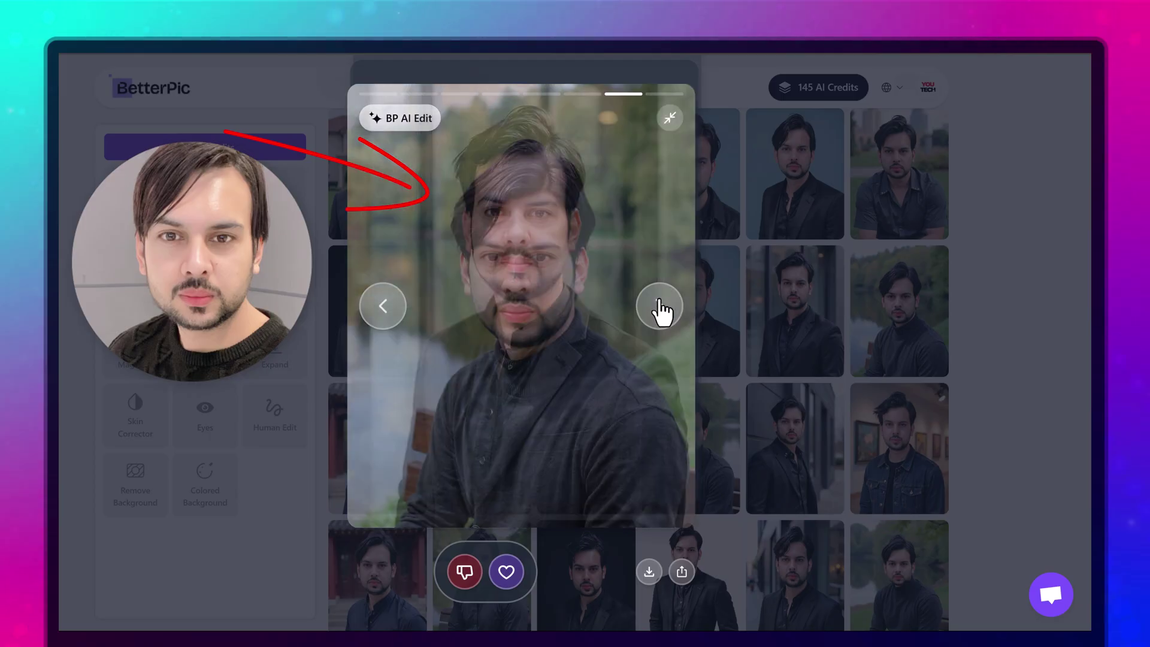
click(660, 308)
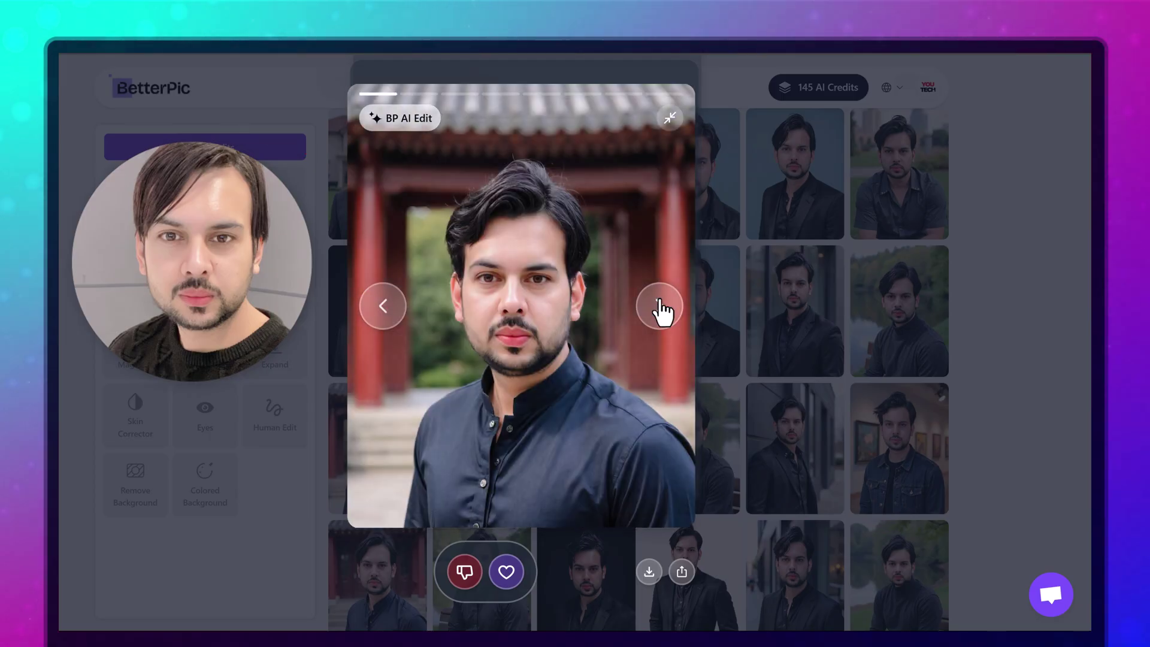
click(660, 308)
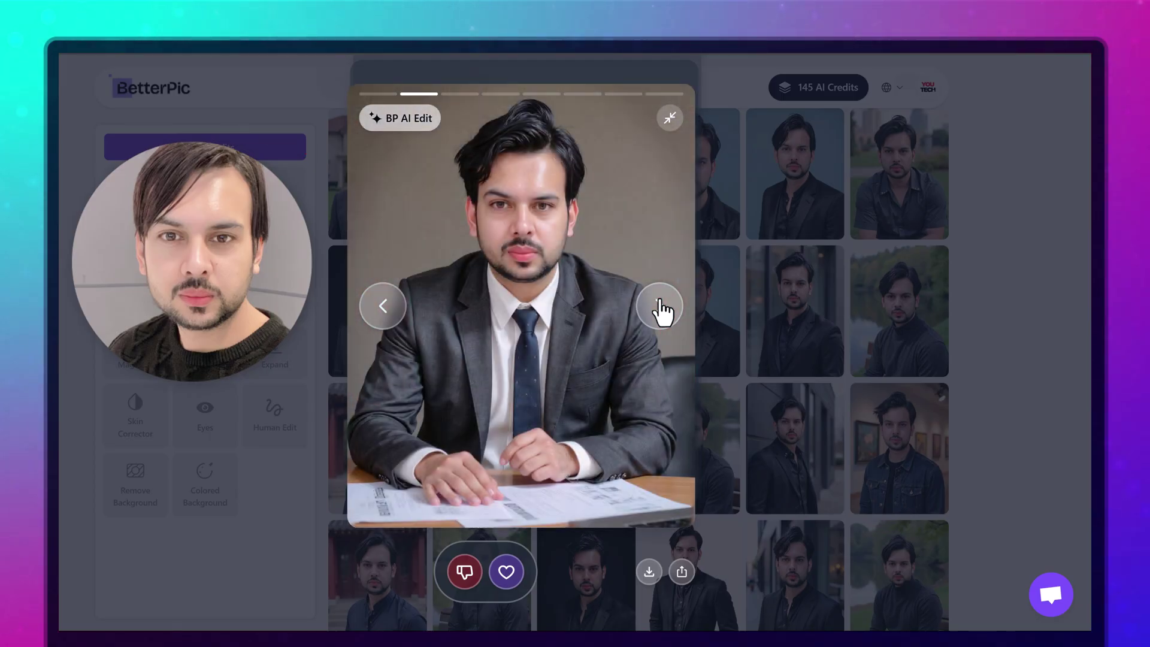
click(660, 308)
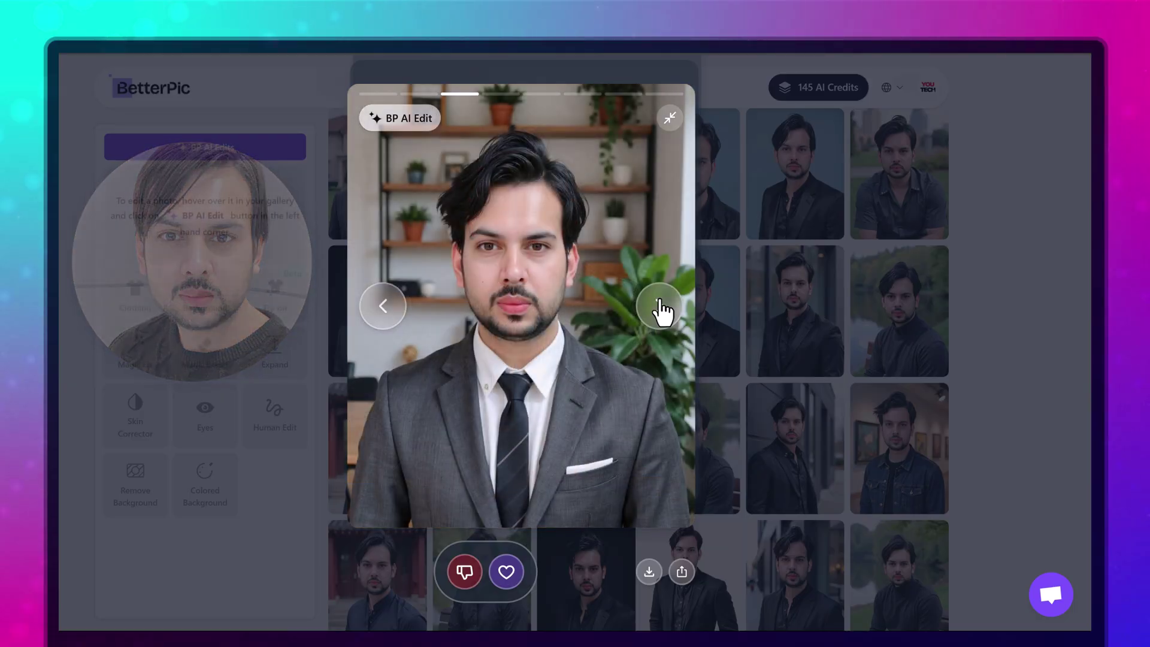
click(660, 308)
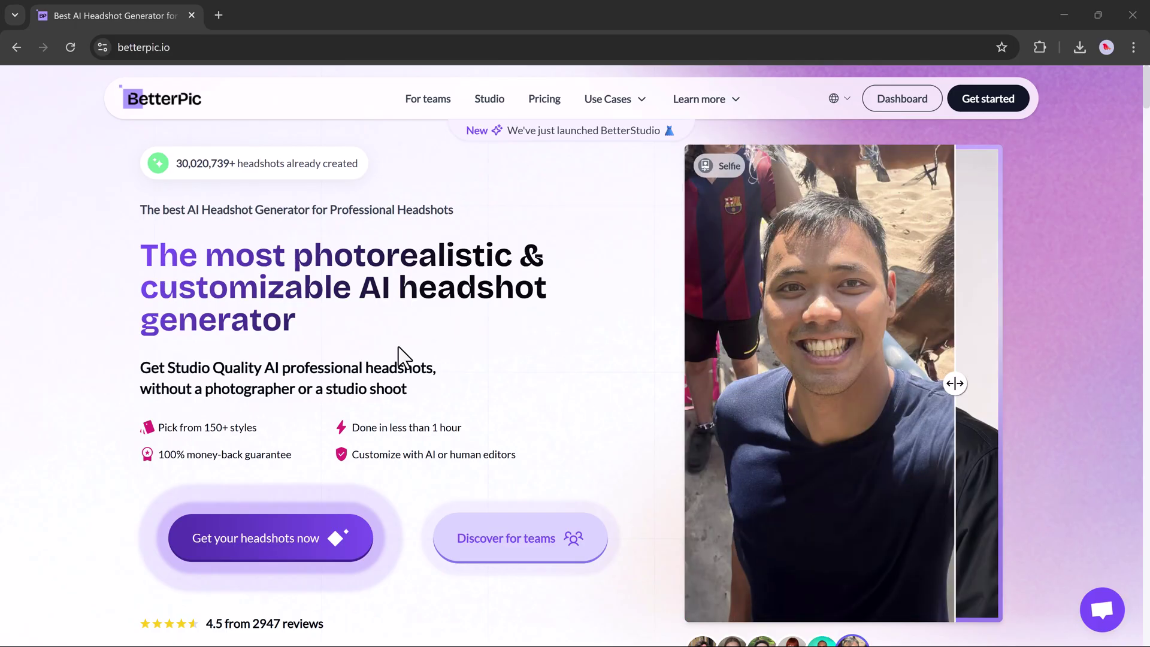
Switch the home page's customize showcase to the Background examples.
scroll(397, 347, down, 3)
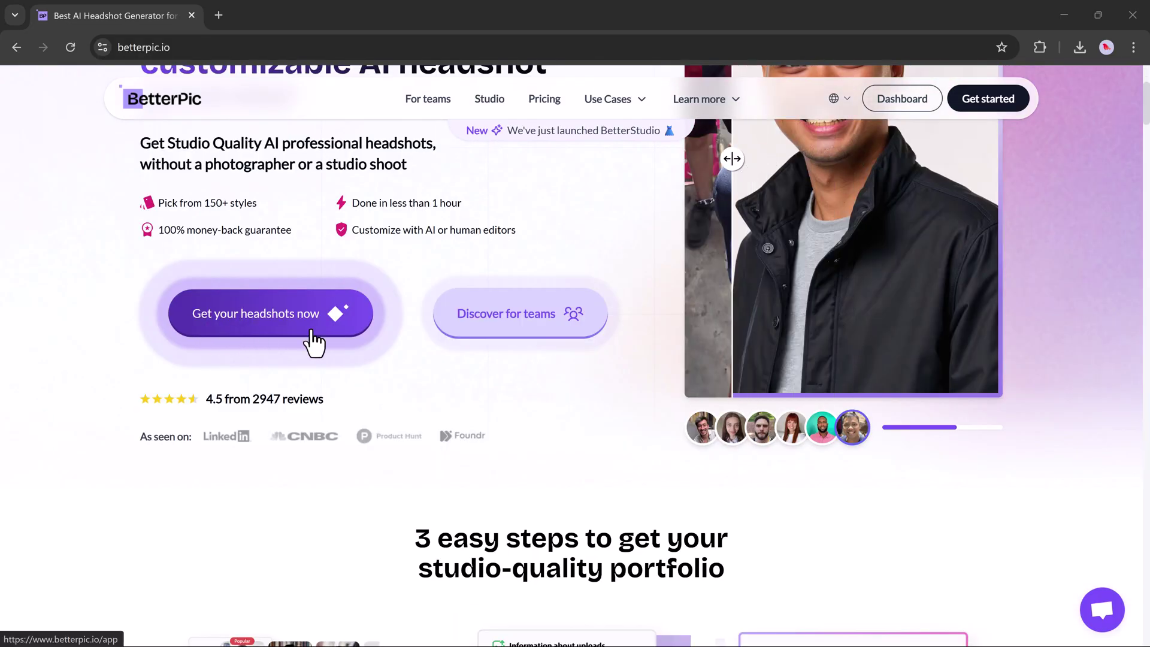
scroll(312, 340, down, 3)
scroll(312, 342, down, 3)
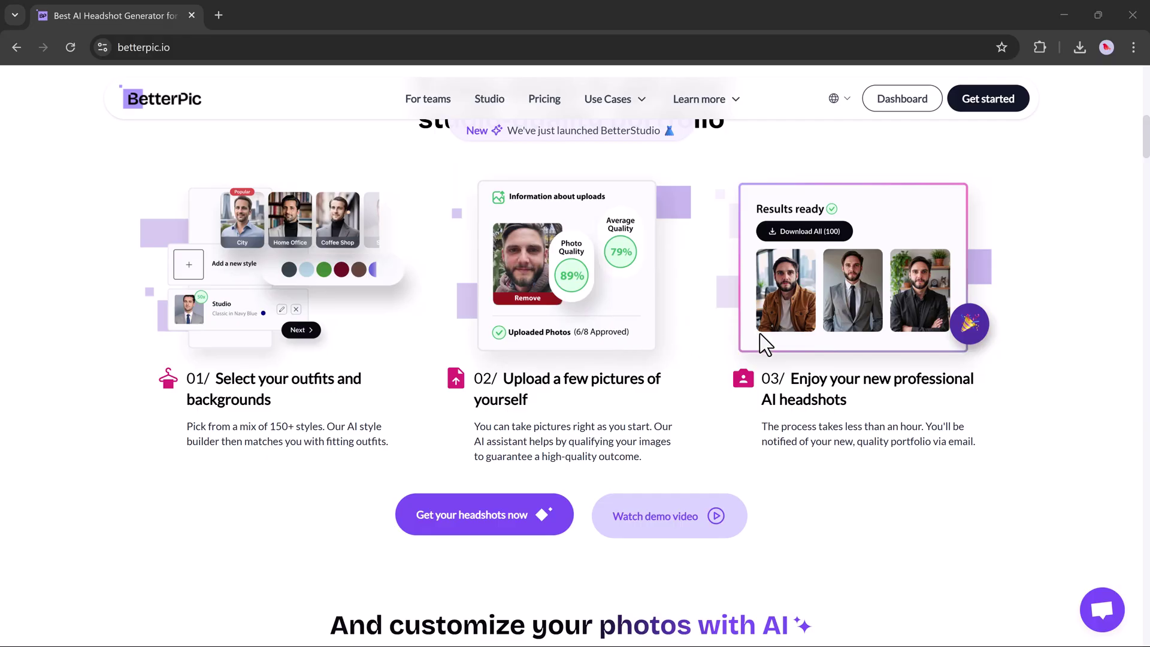
scroll(766, 344, down, 6)
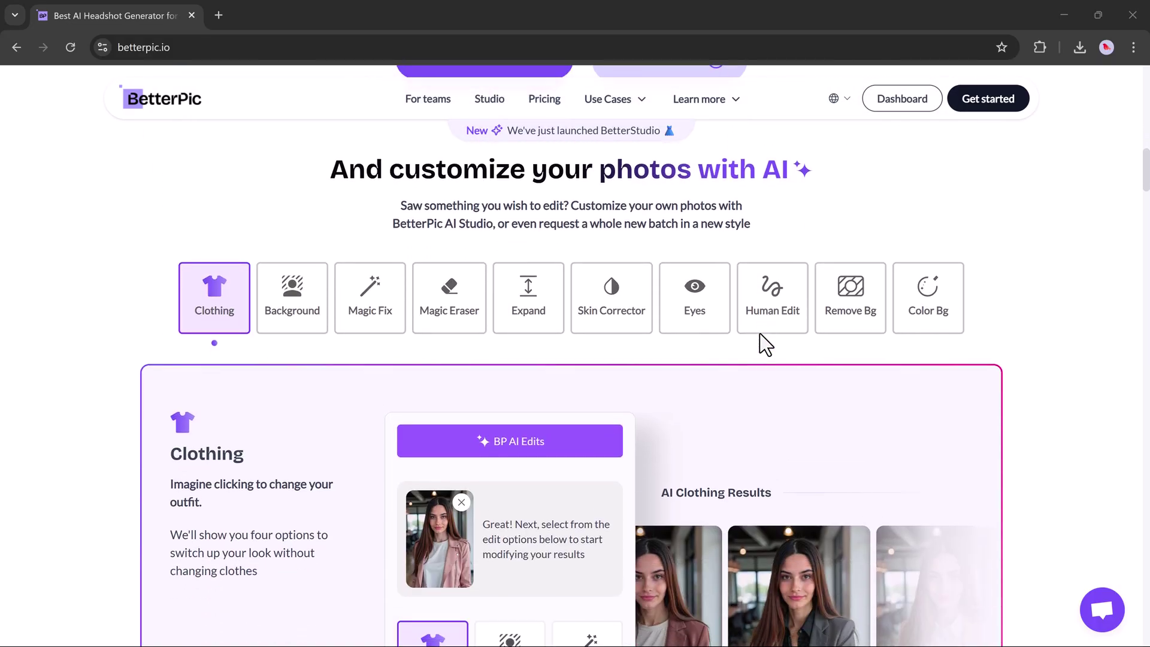
scroll(764, 343, down, 3)
scroll(711, 315, up, 1)
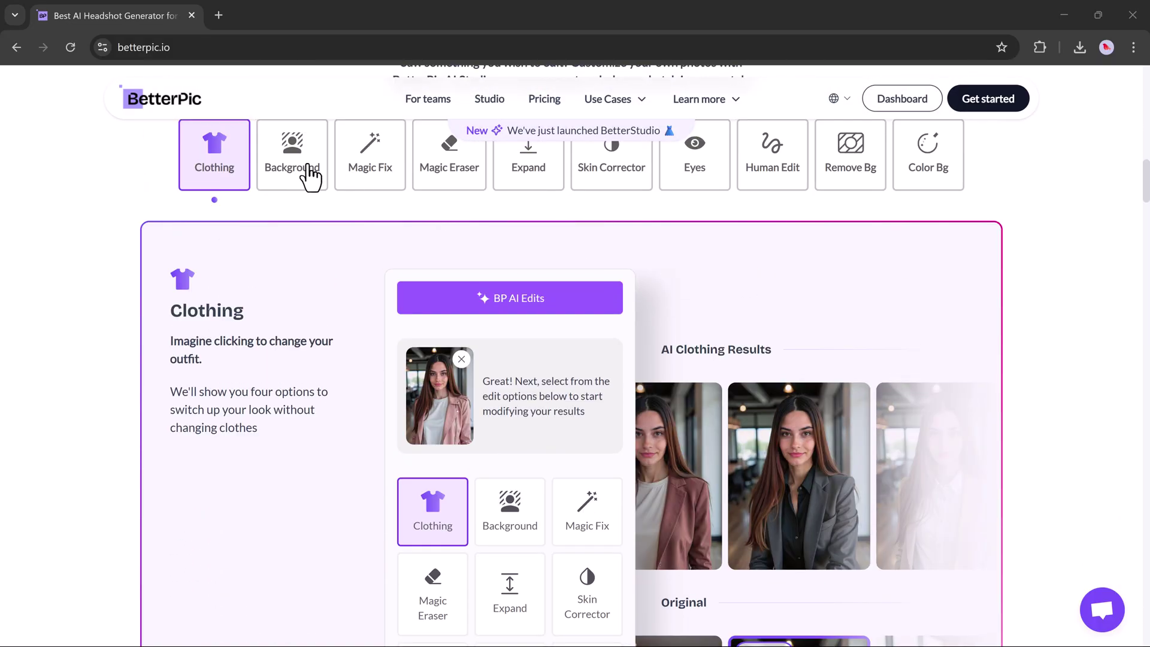
click(310, 177)
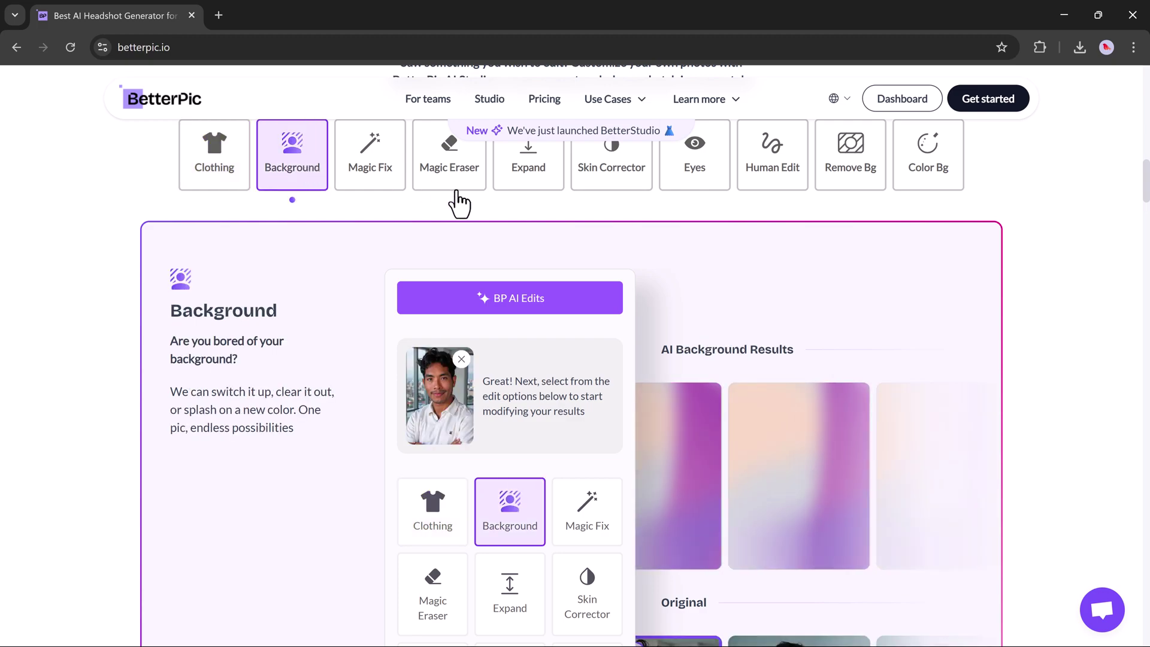
Scroll further down the home page and choose 'Get your headshots now'.
scroll(458, 202, down, 2)
scroll(459, 201, down, 4)
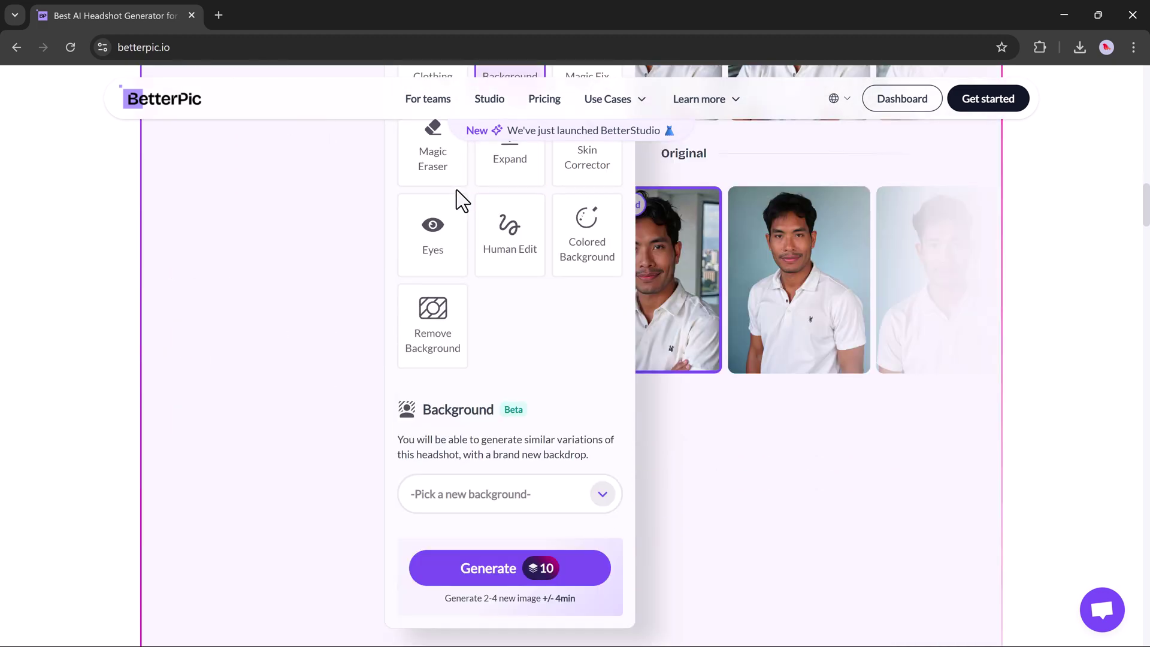
scroll(457, 189, down, 5)
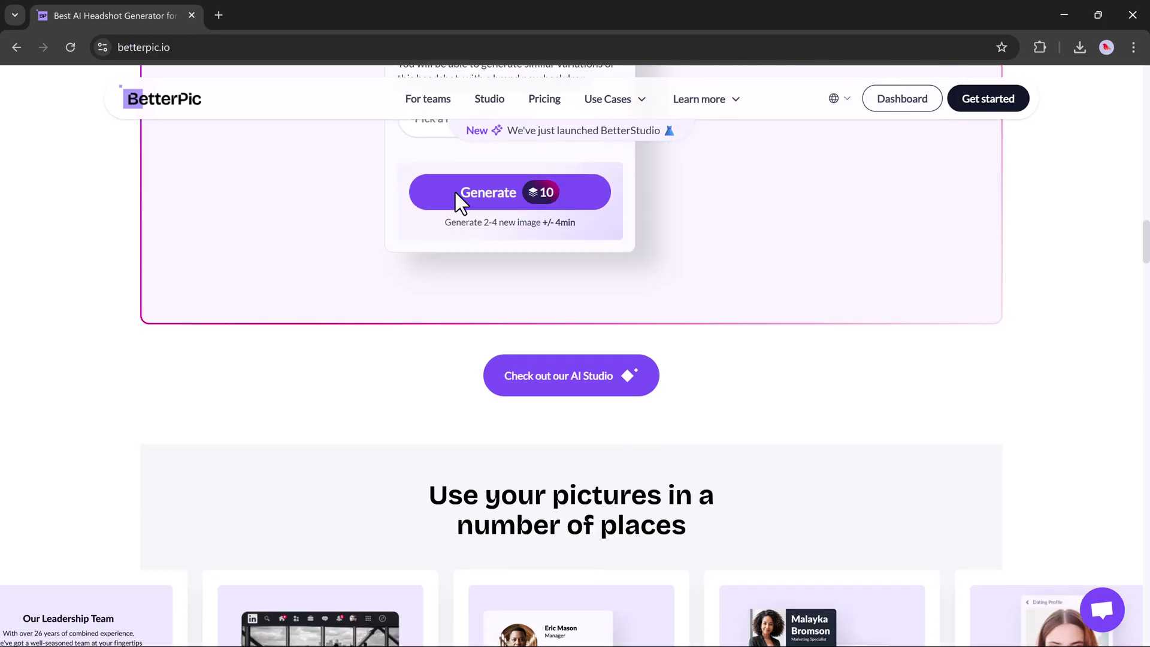
scroll(455, 194, down, 5)
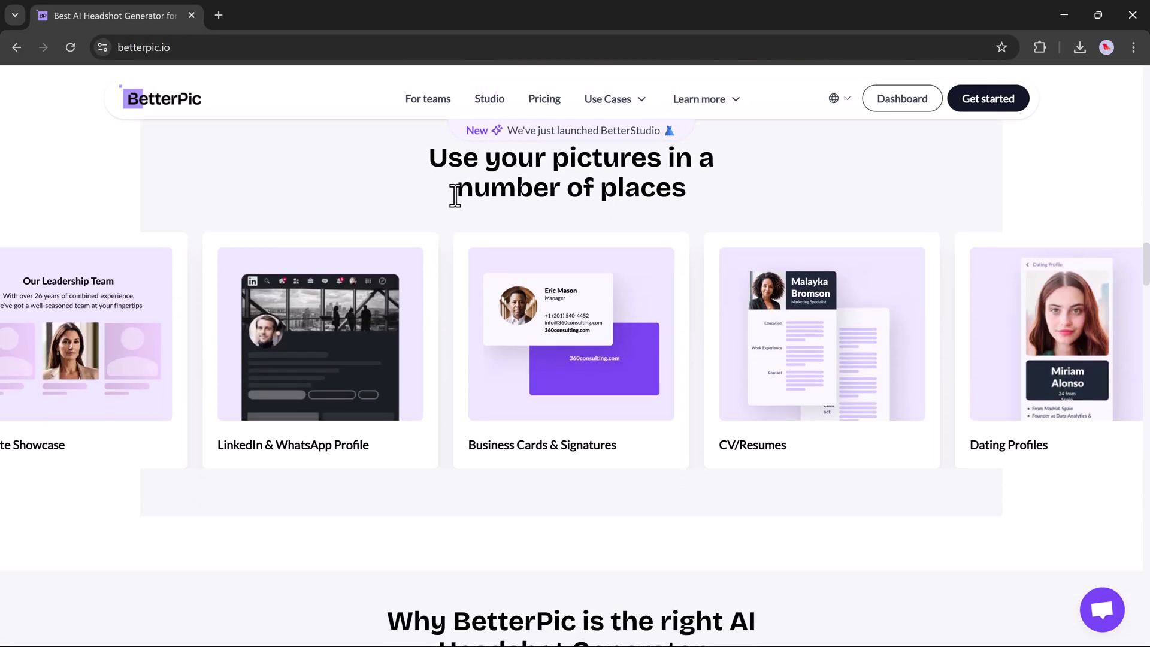
scroll(455, 195, down, 3)
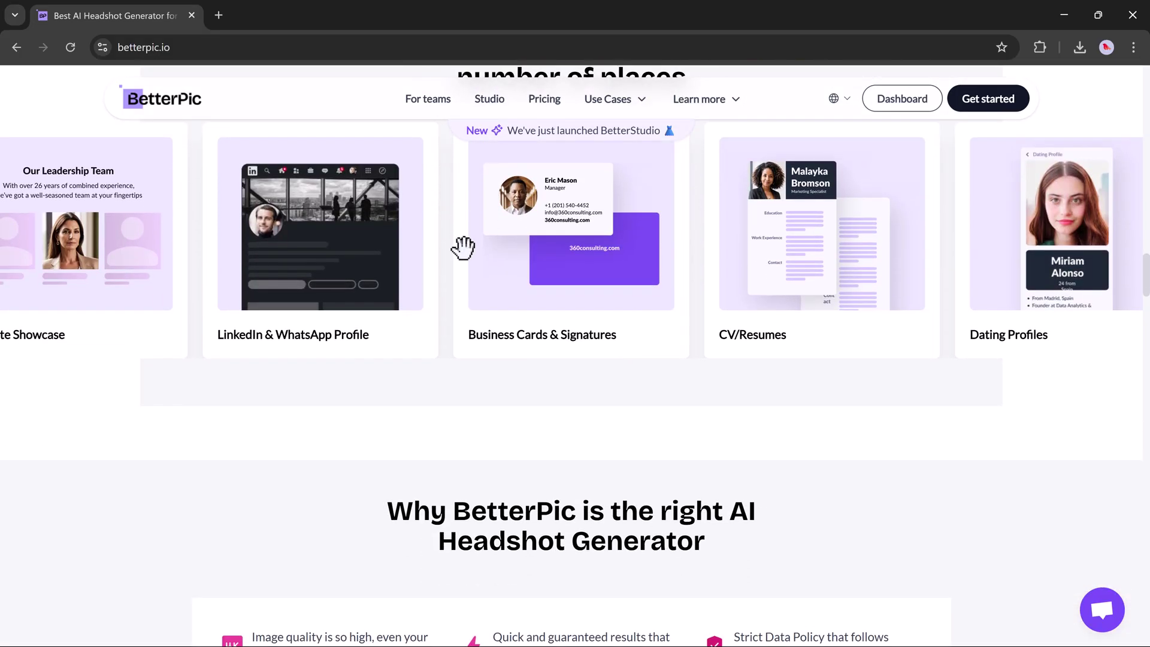
scroll(474, 324, down, 1)
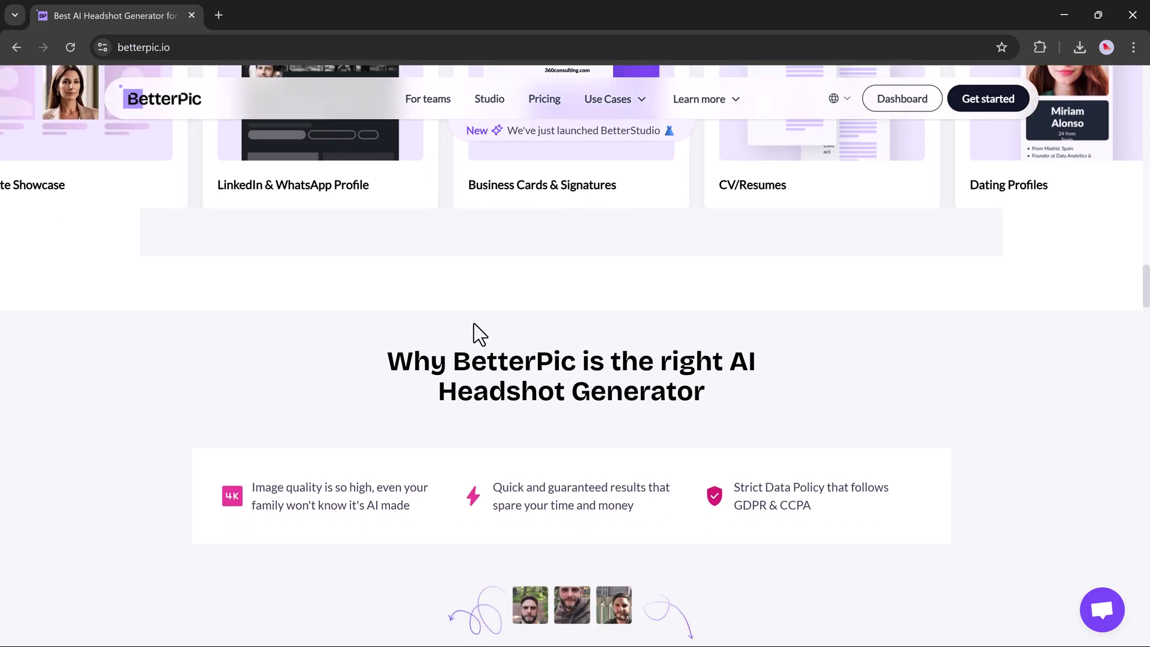
scroll(473, 324, down, 3)
scroll(473, 324, down, 3)
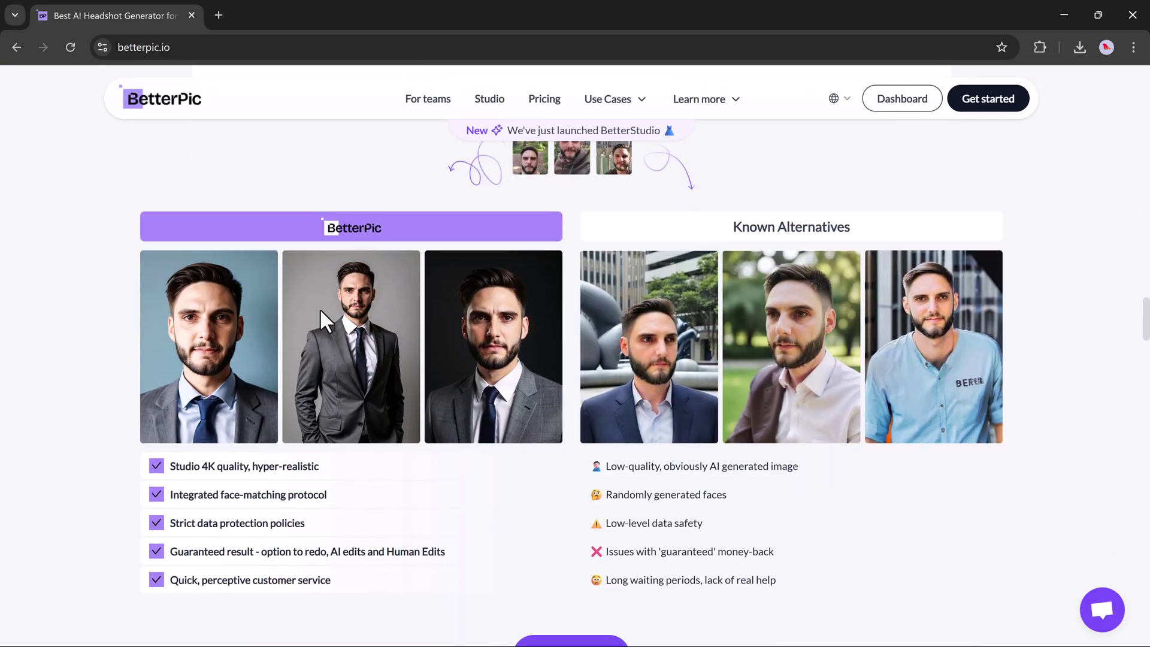
scroll(644, 323, down, 3)
scroll(641, 312, down, 5)
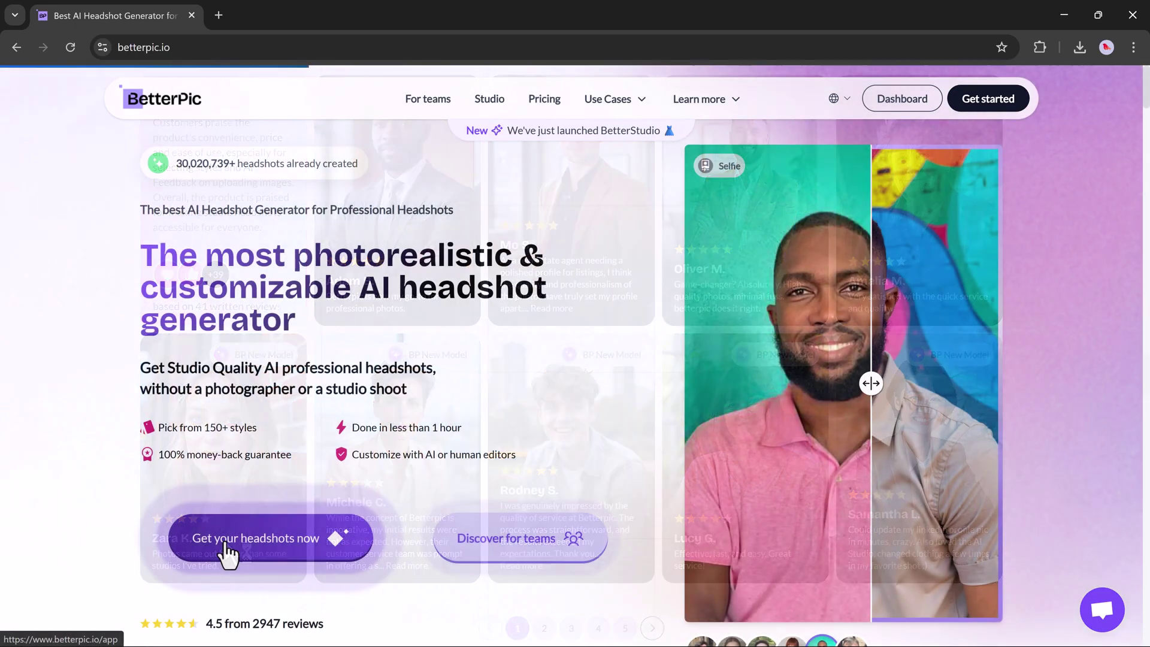
click(226, 544)
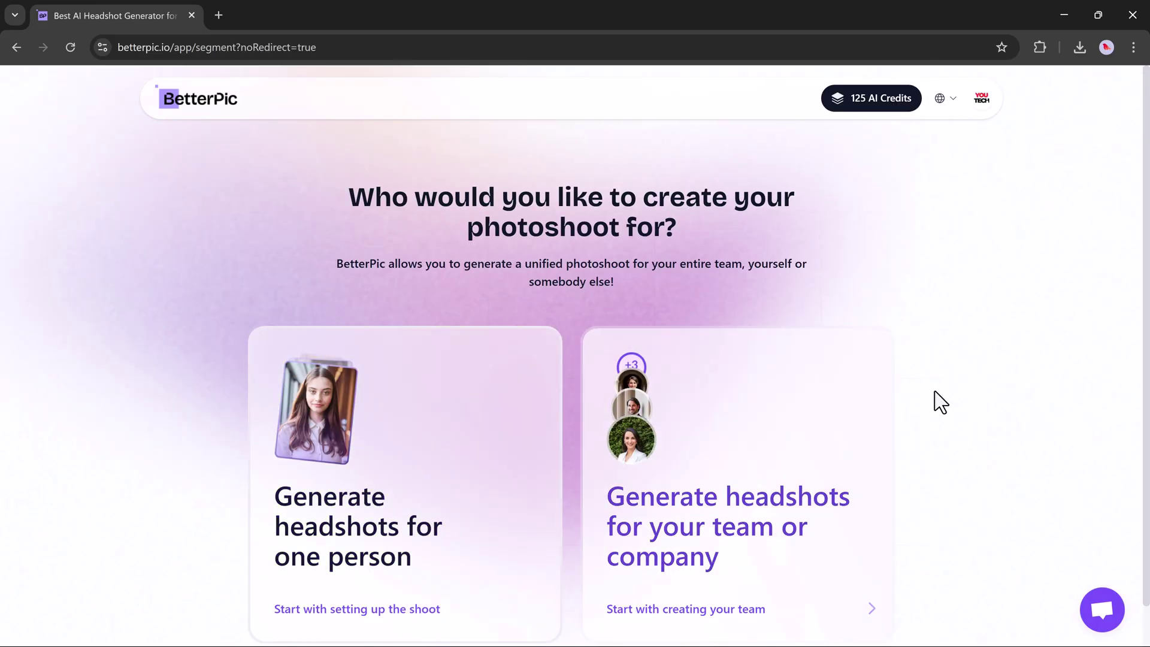
Choose 'Generate headshots for one person' to start a new order.
scroll(940, 401, down, 1)
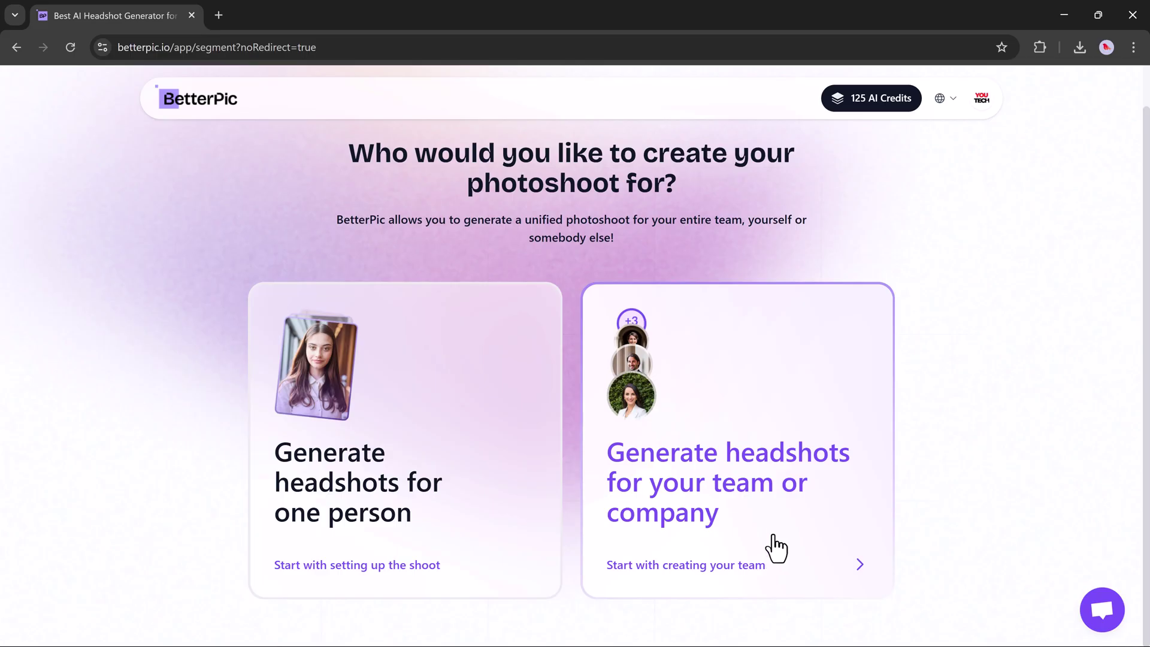
click(442, 517)
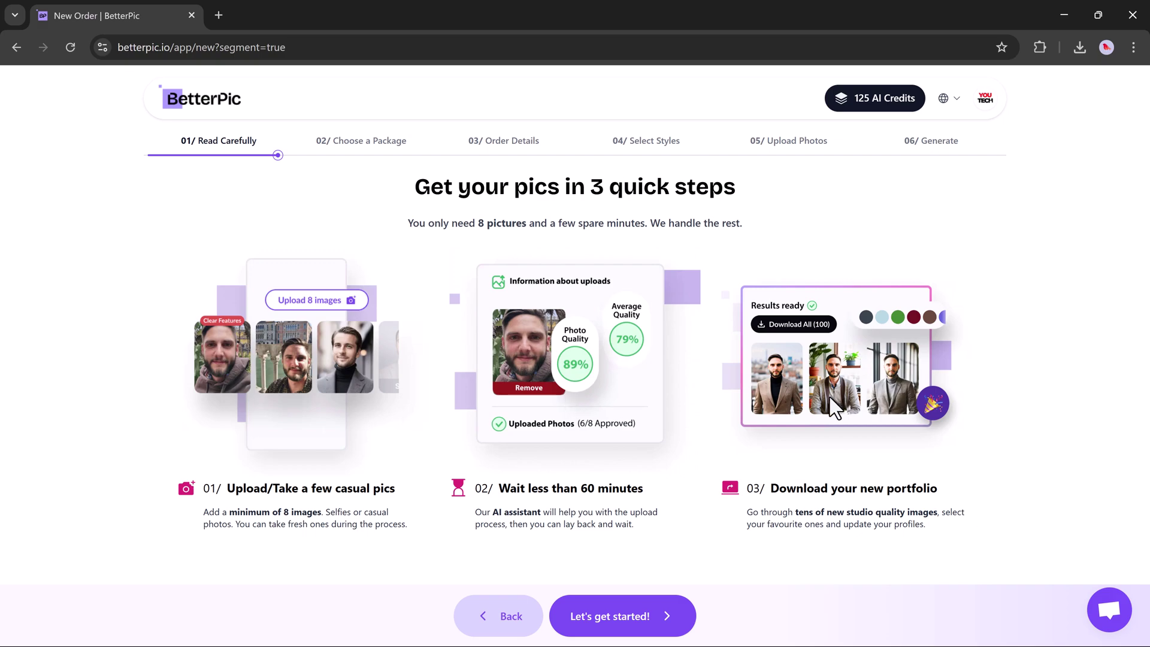
Continue to the packages and compare Basic $35, Pro $39 and Expert $79.
click(628, 623)
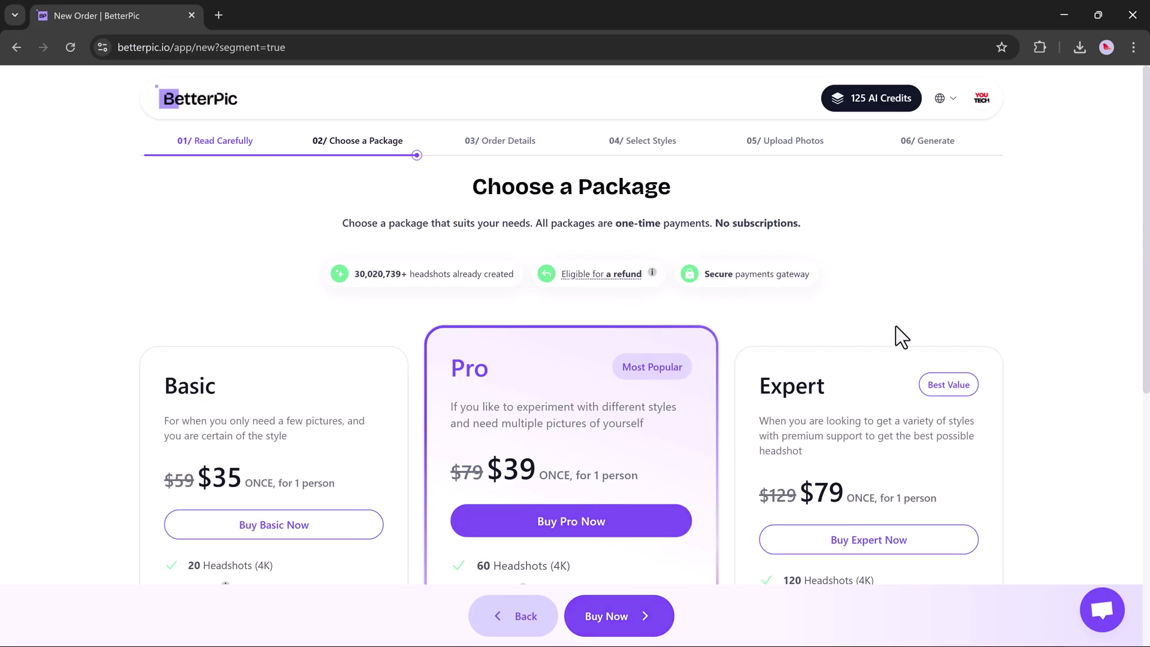
scroll(969, 316, down, 1)
scroll(969, 316, down, 2)
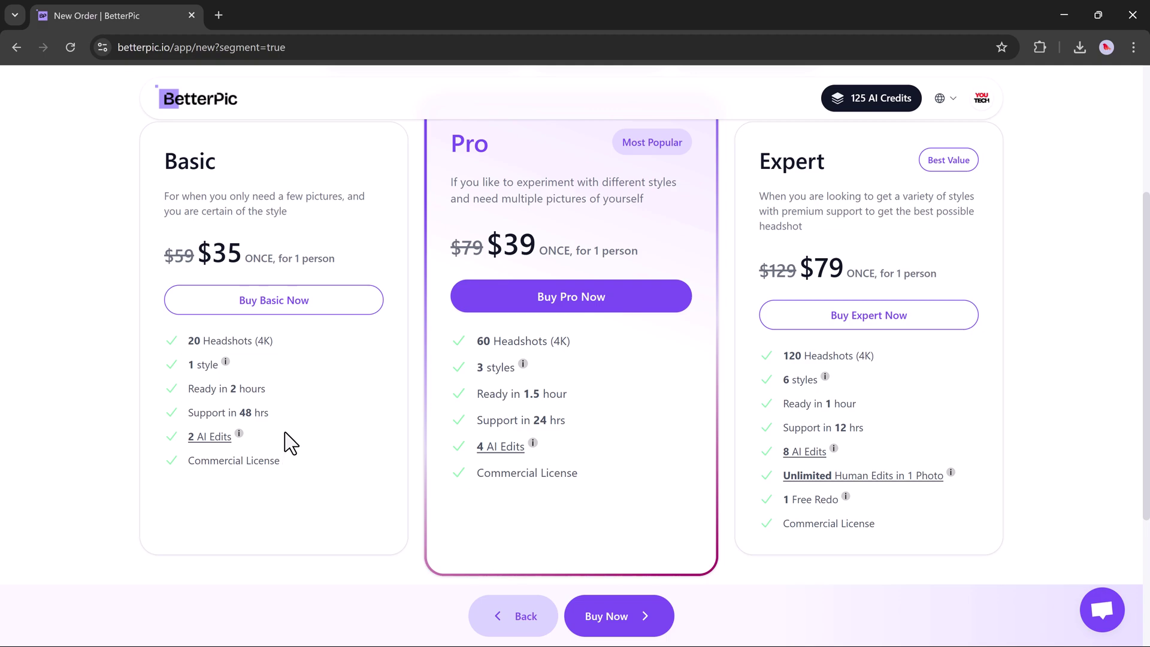
scroll(285, 433, up, 2)
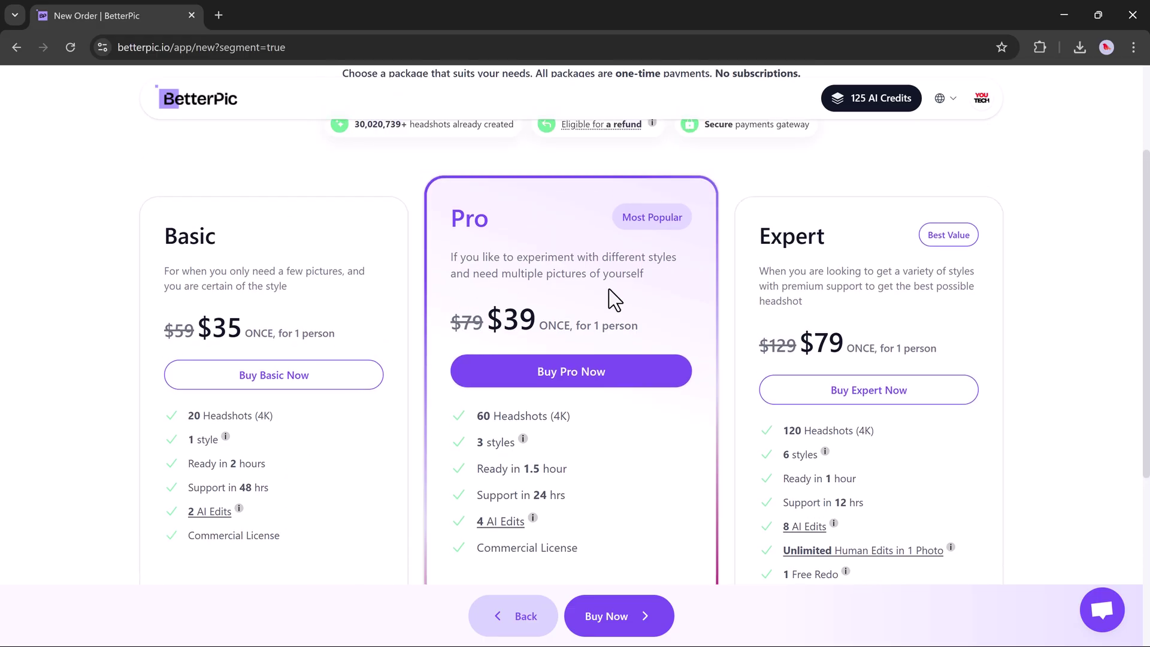
scroll(634, 403, down, 1)
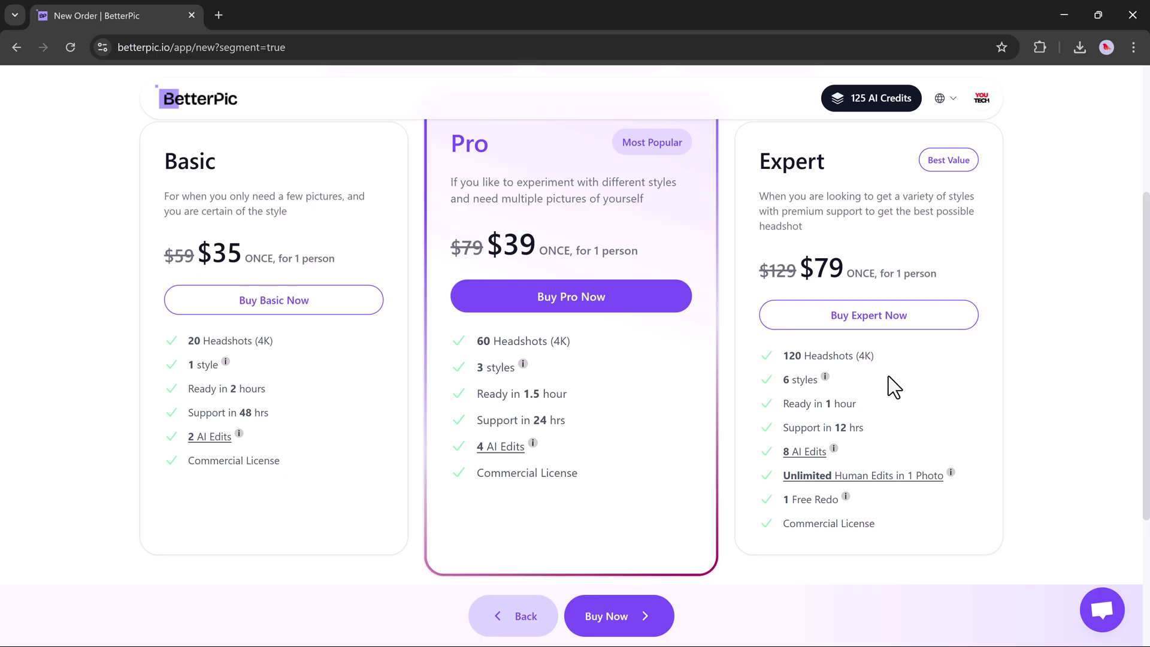
scroll(886, 395, down, 1)
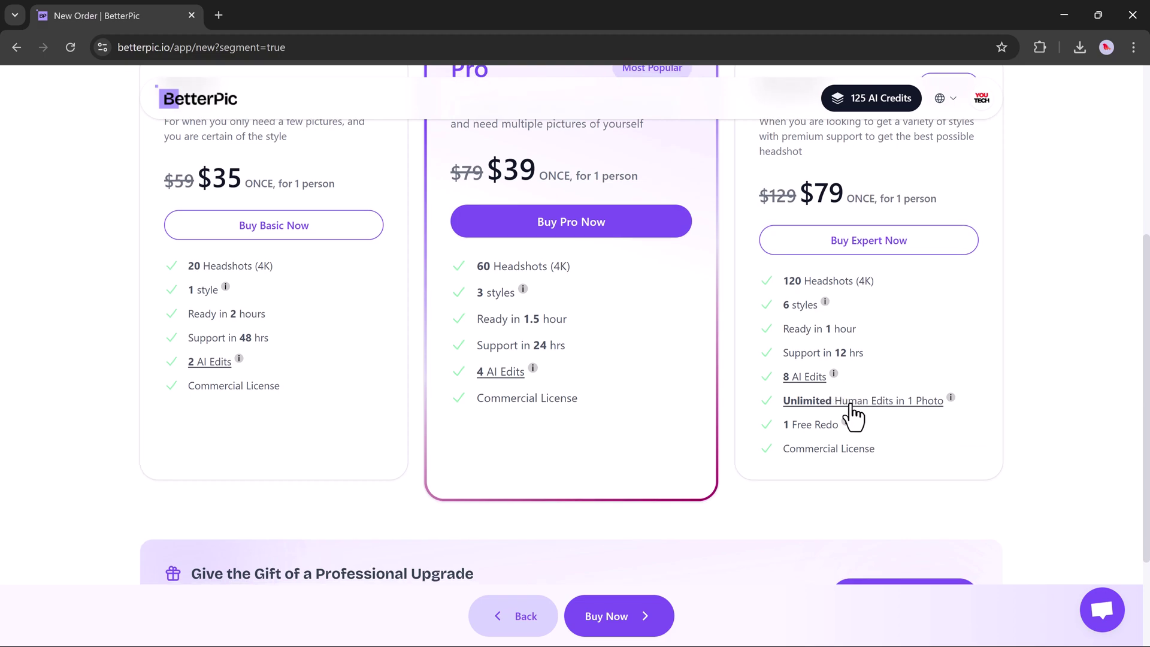
scroll(870, 407, up, 1)
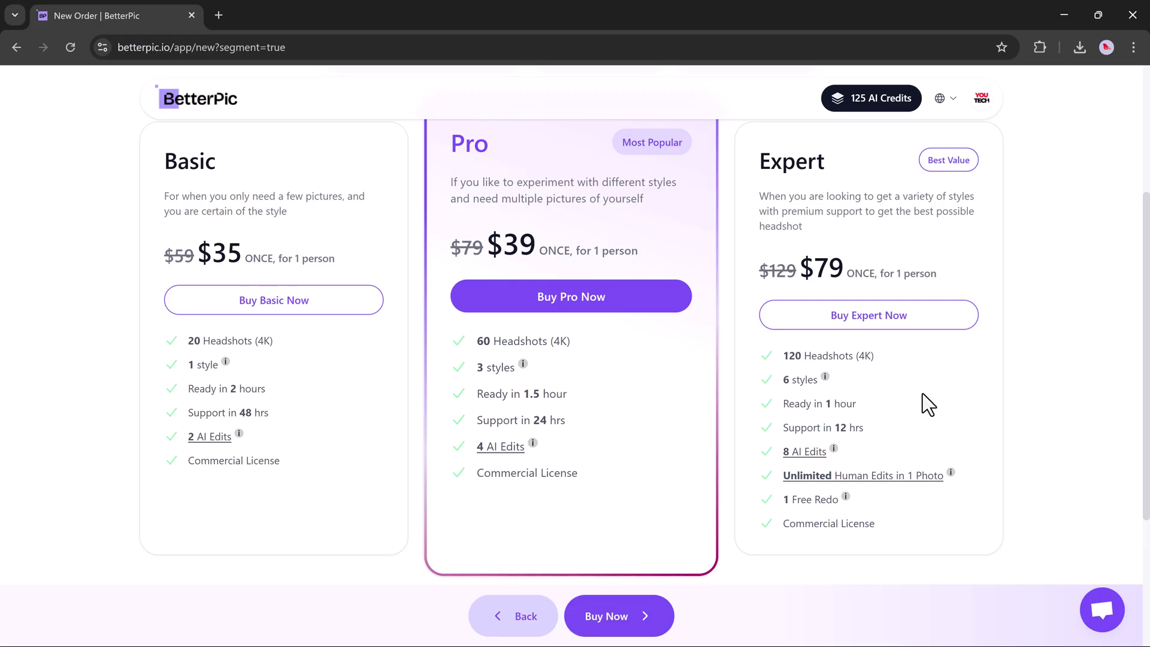
scroll(922, 393, up, 1)
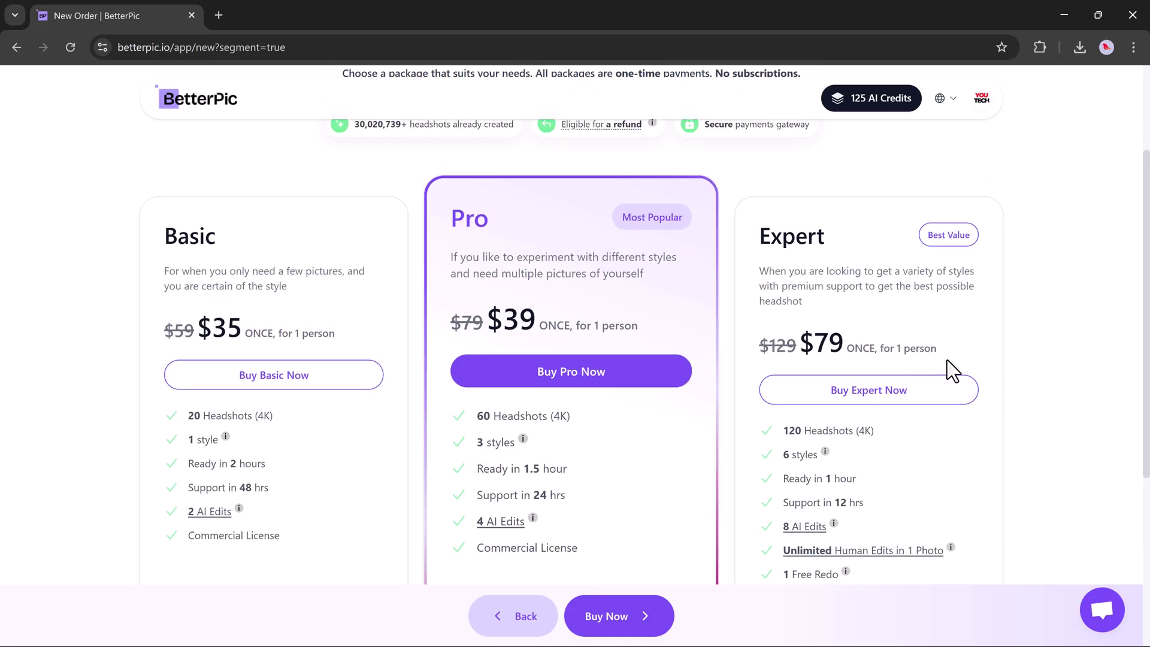
Buy the $79 Expert package, paying by card in Stripe Checkout.
click(879, 397)
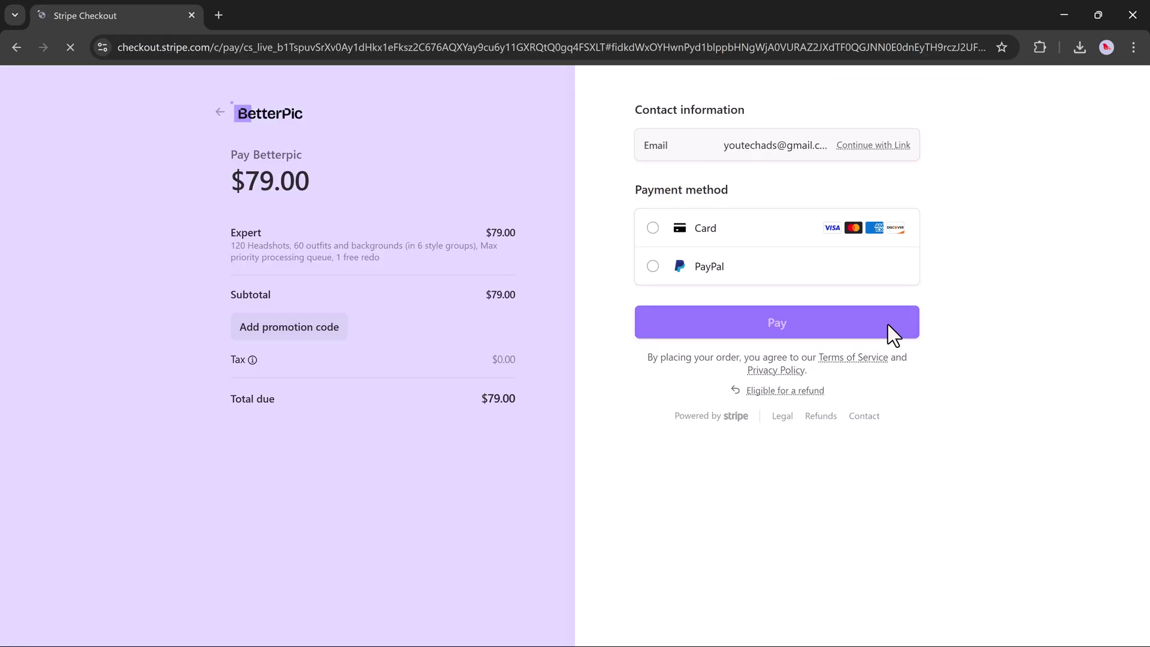
click(653, 228)
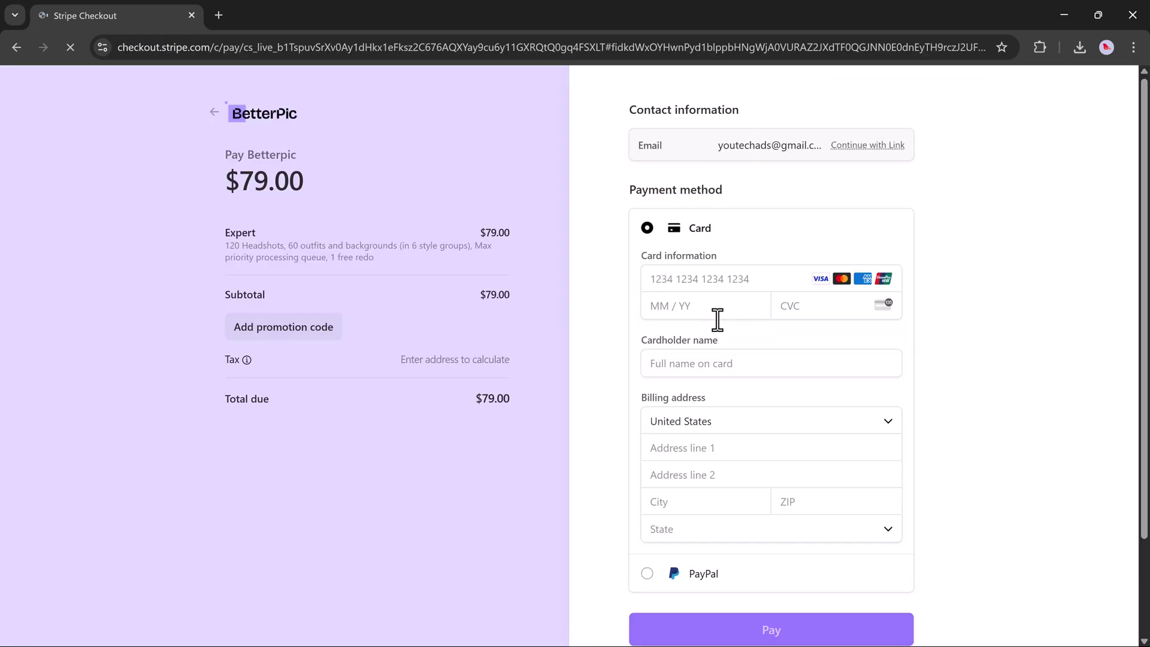
scroll(717, 320, down, 2)
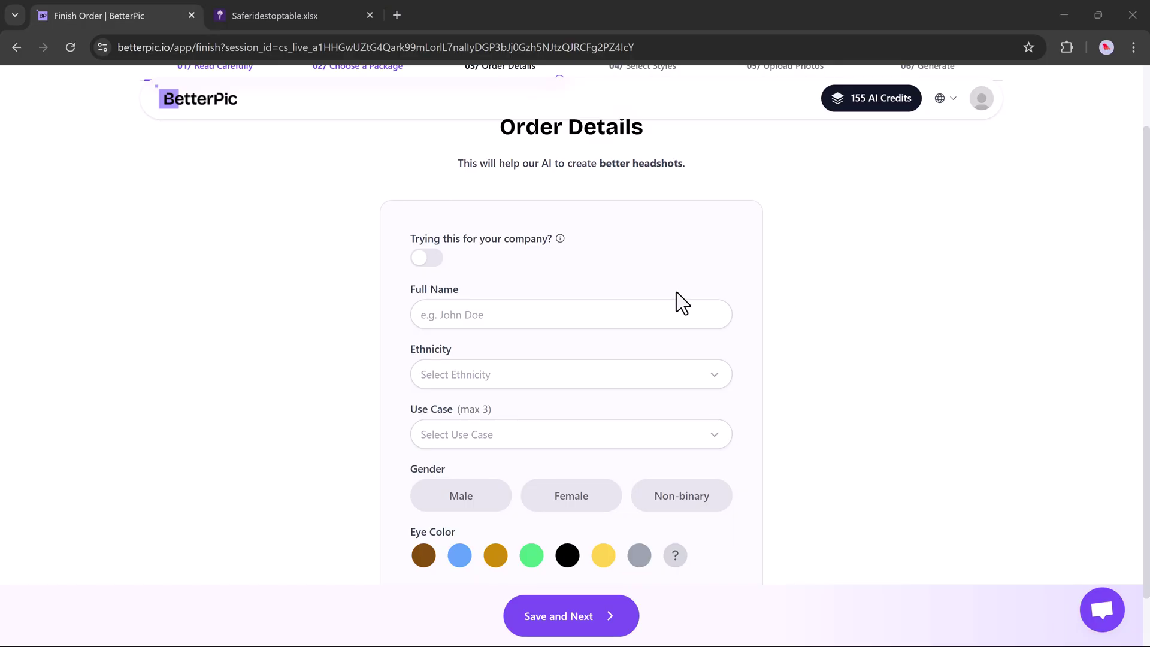
Enter the person's full name and set ethnicity to Asian.
click(534, 315)
text(Gill)
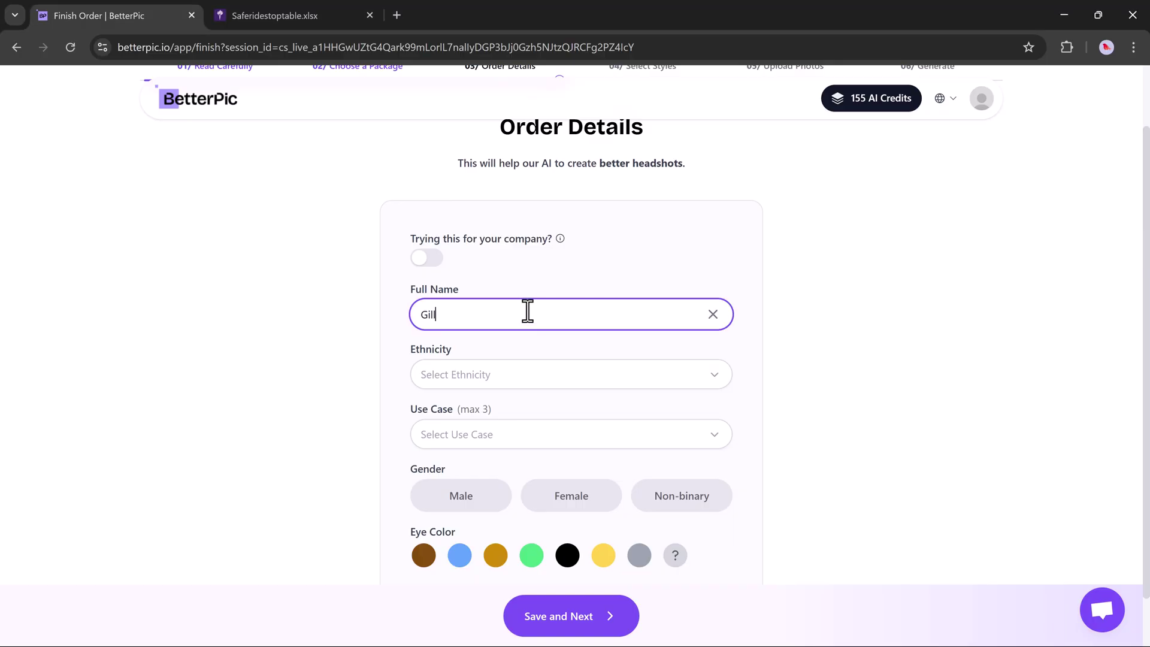
click(524, 376)
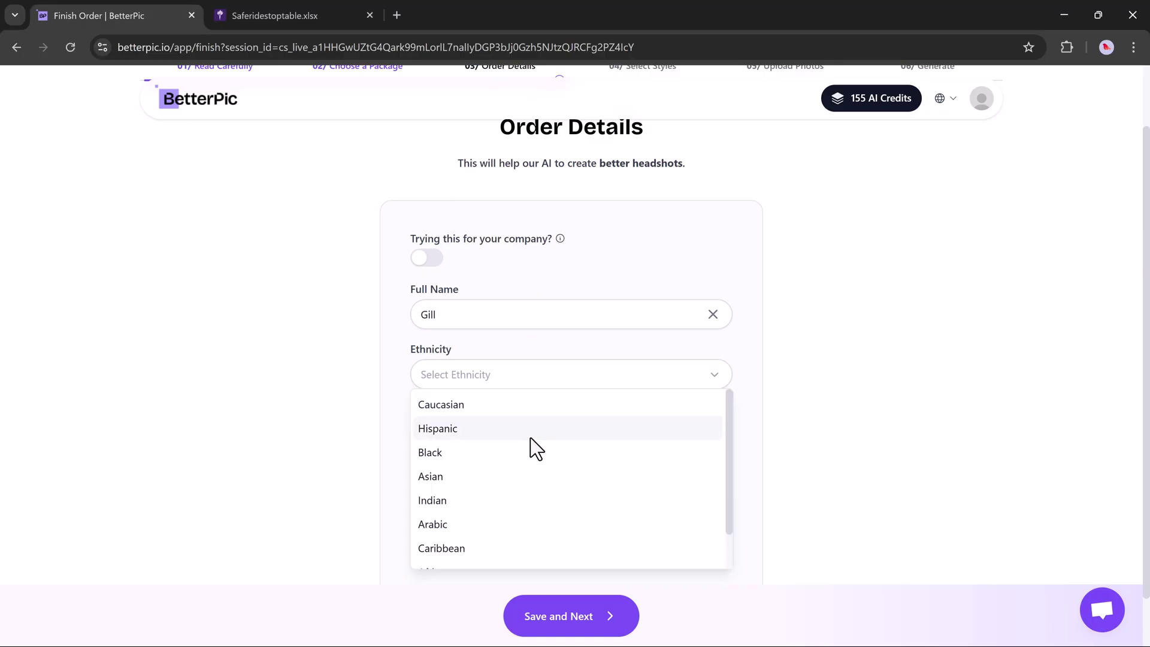
scroll(535, 492, down, 1)
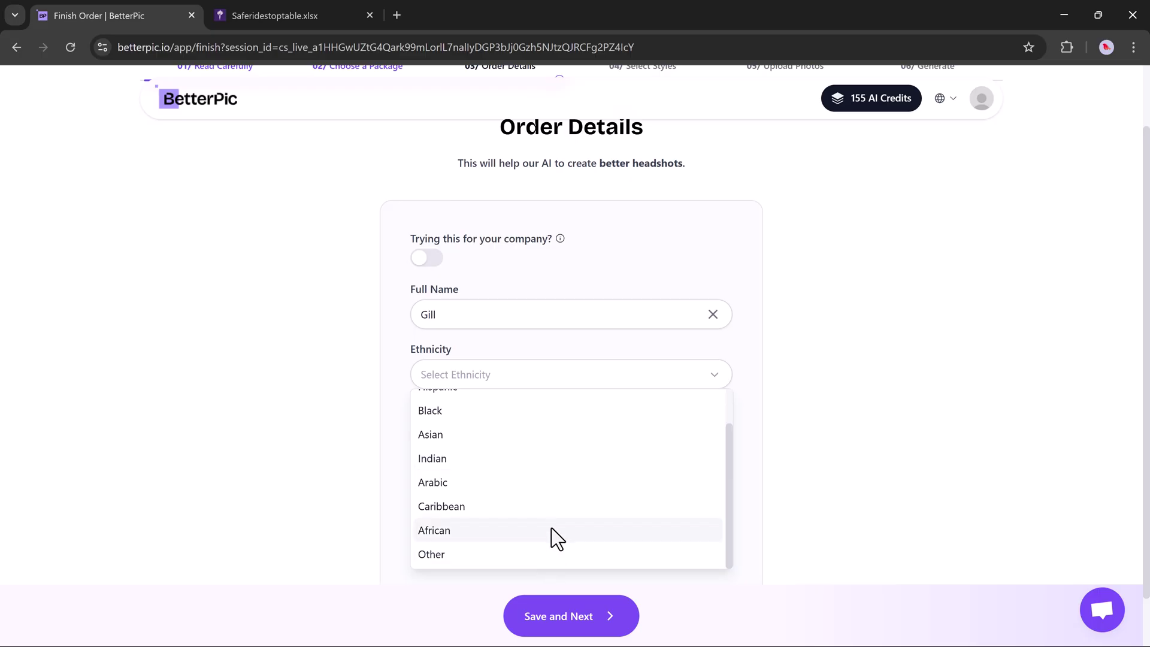
scroll(548, 489, up, 1)
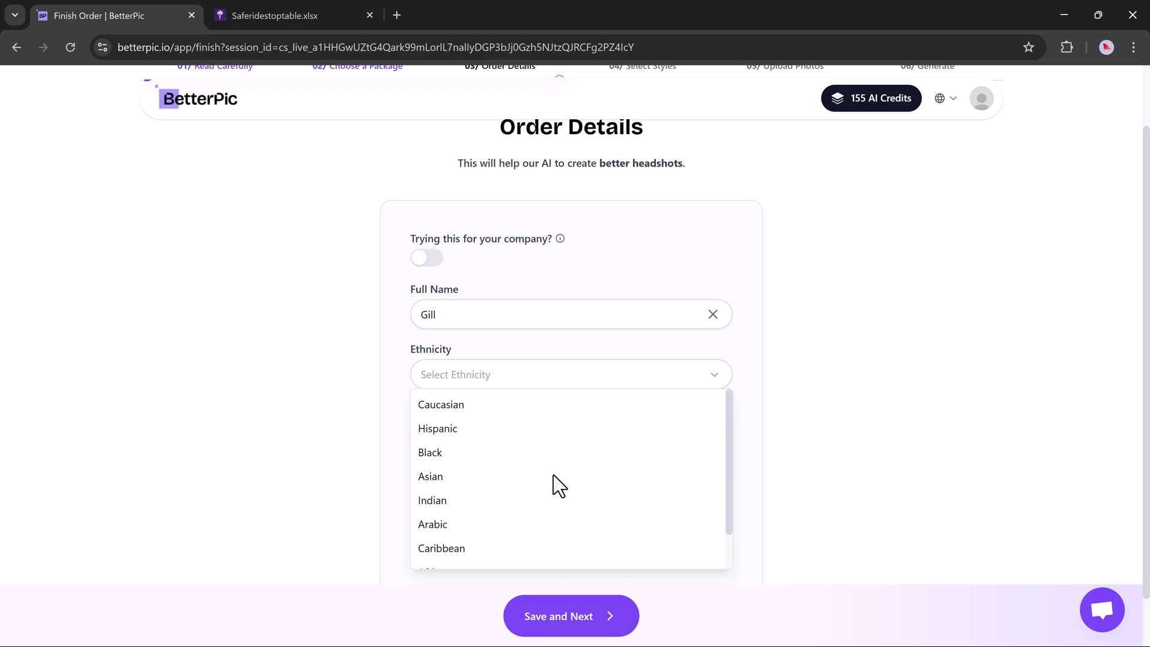
click(555, 477)
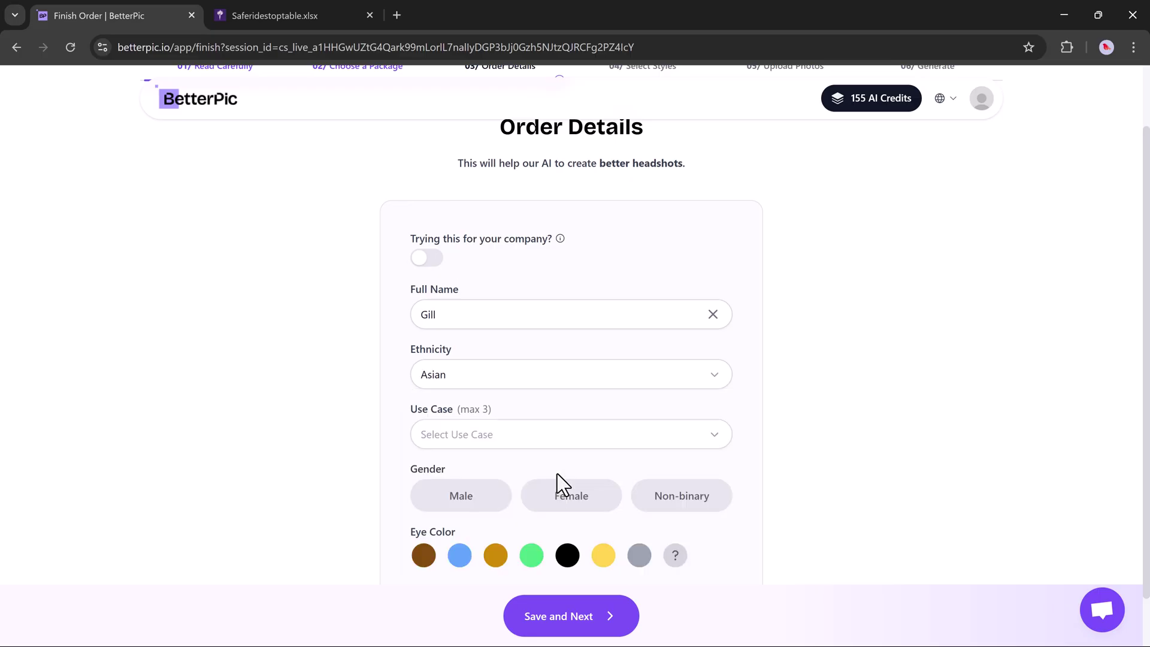
Add Social Media Profile Picture, Business Cards & Email Signatures and Dating Profile use cases.
click(581, 445)
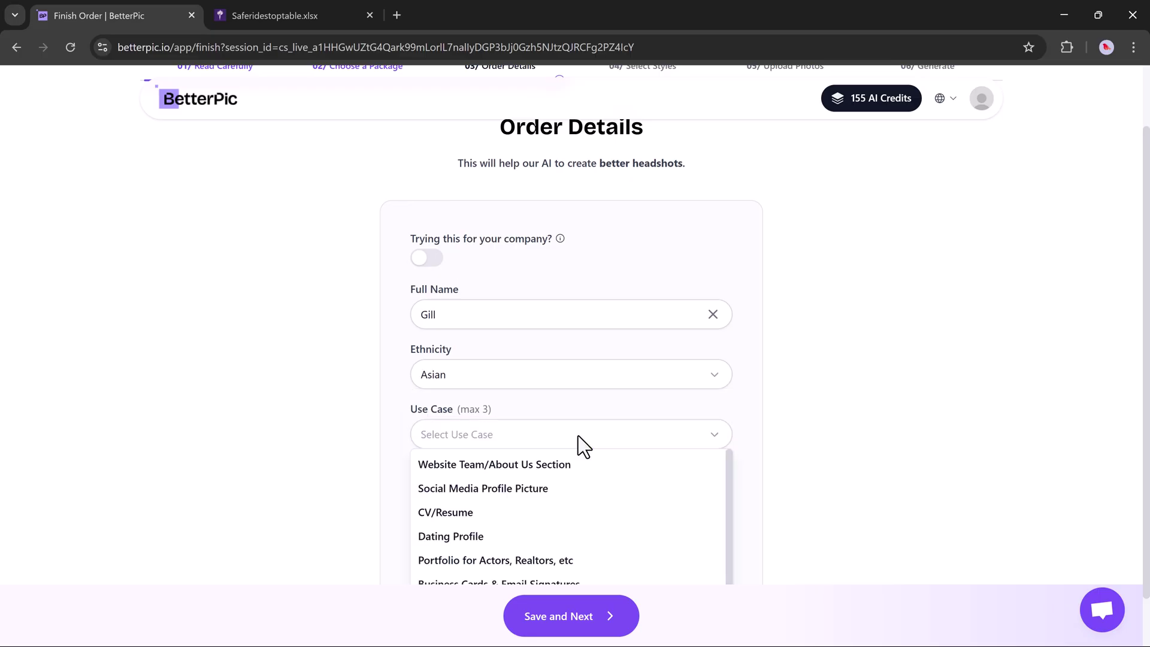
scroll(581, 462, down, 1)
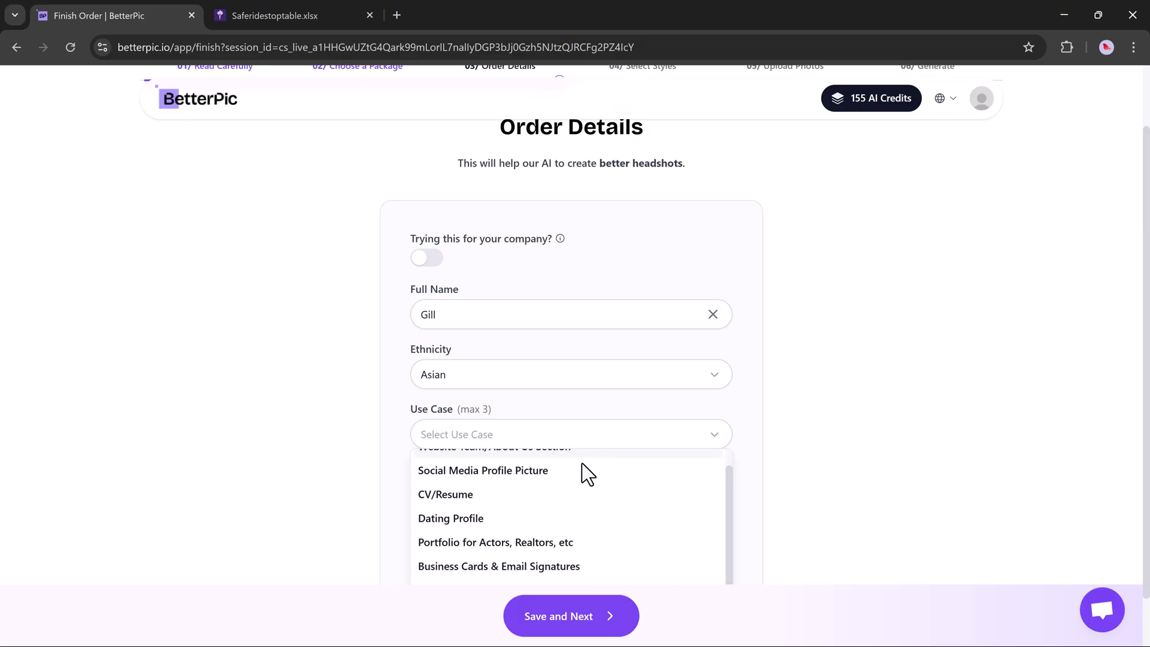
scroll(572, 494, up, 2)
click(566, 504)
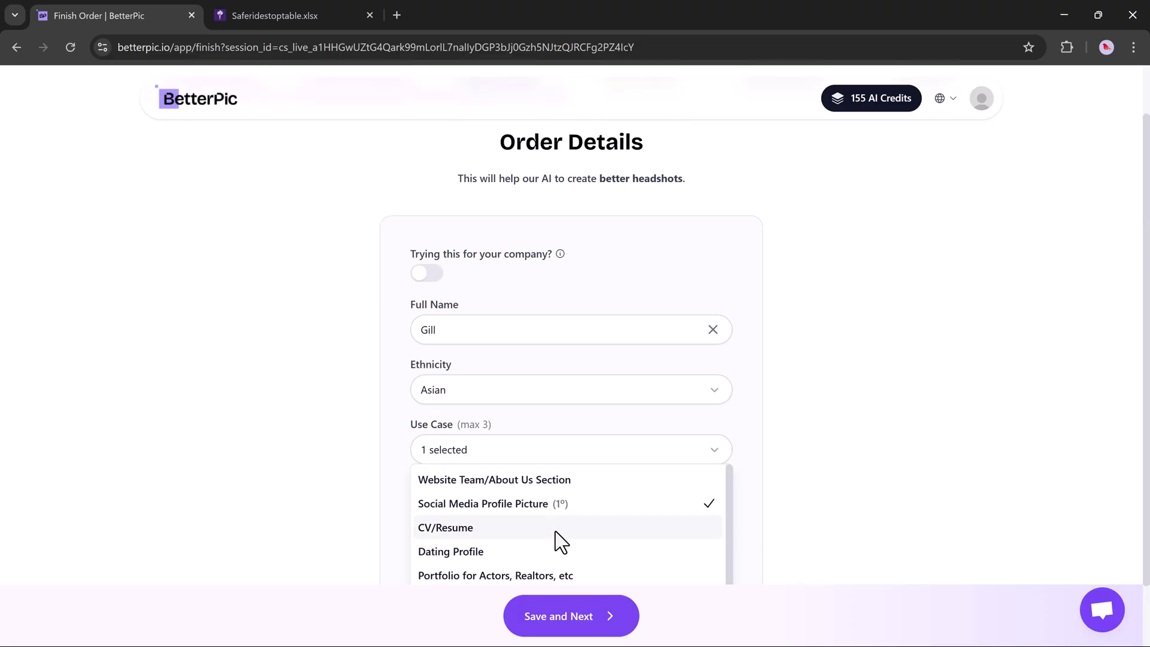
scroll(593, 515, down, 2)
click(602, 508)
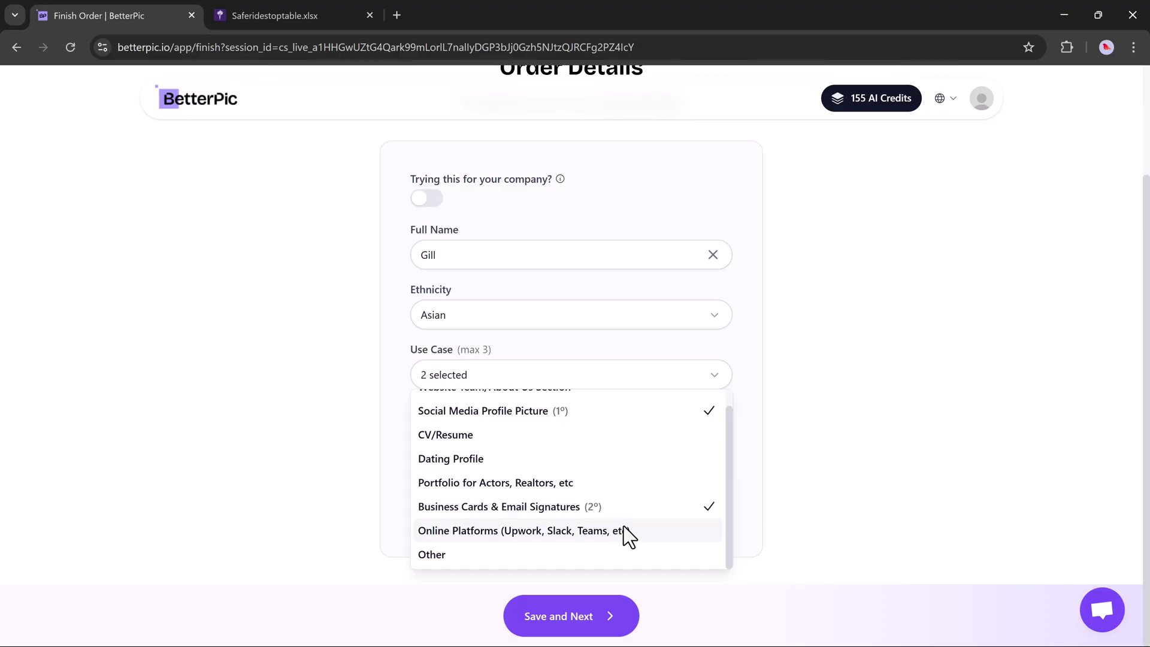
click(539, 458)
Set gender to Male and eye colour to brown, then save the order details.
click(557, 616)
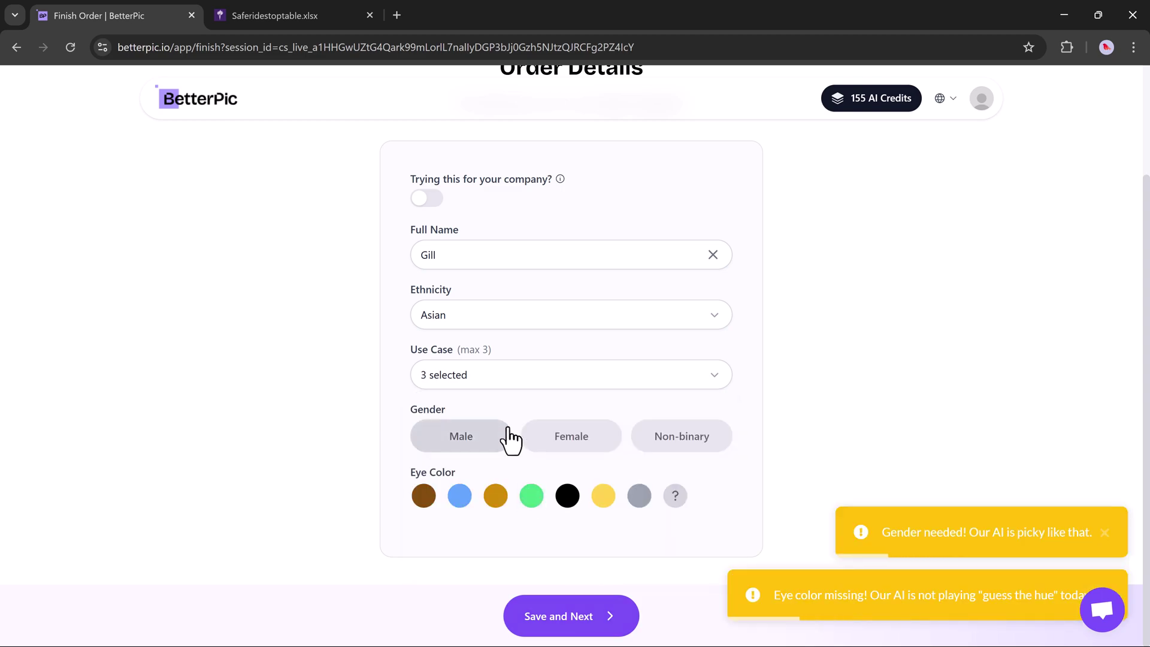
click(459, 446)
click(430, 495)
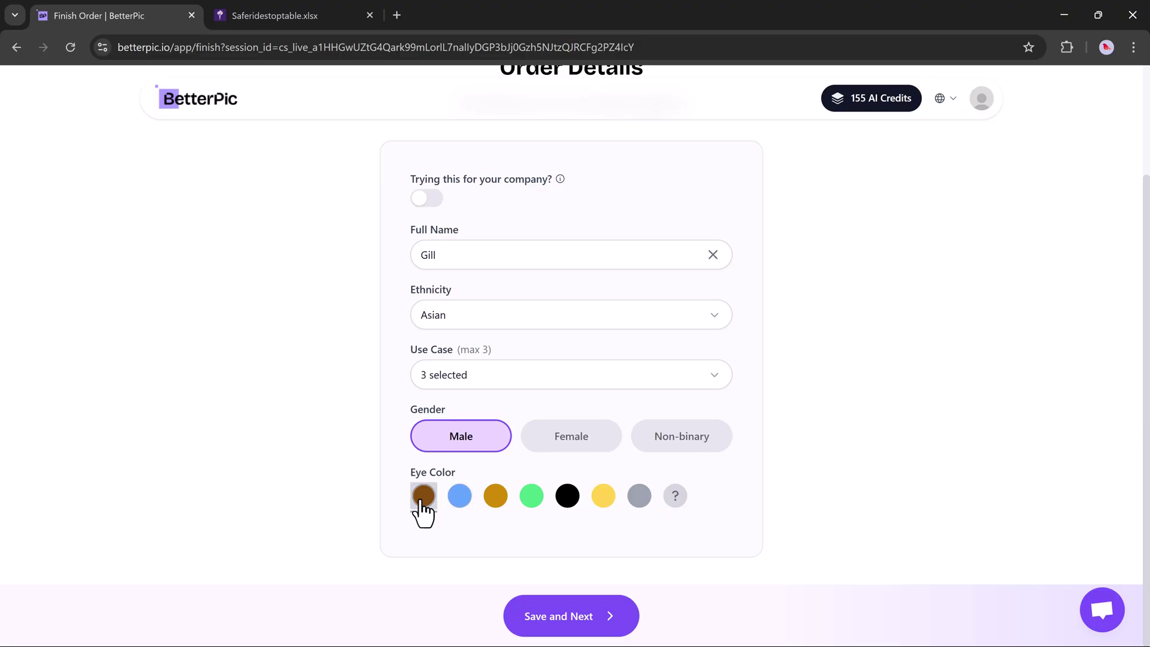
click(552, 616)
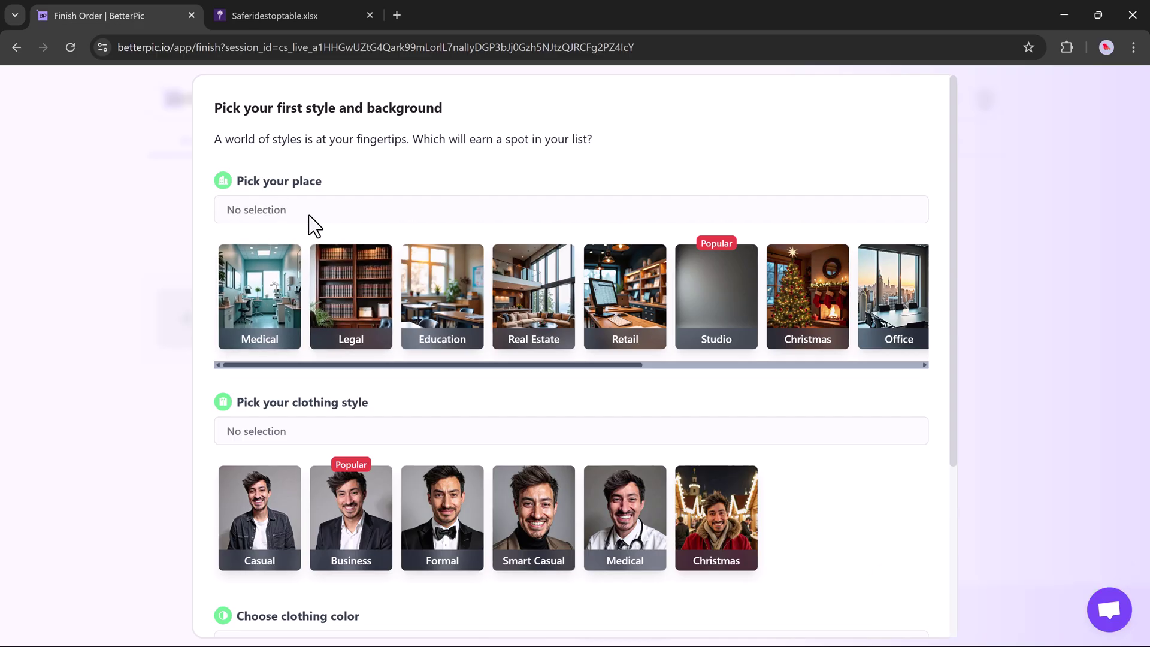
Save a Home Office style with Business clothing in Charcoal Grey.
click(458, 306)
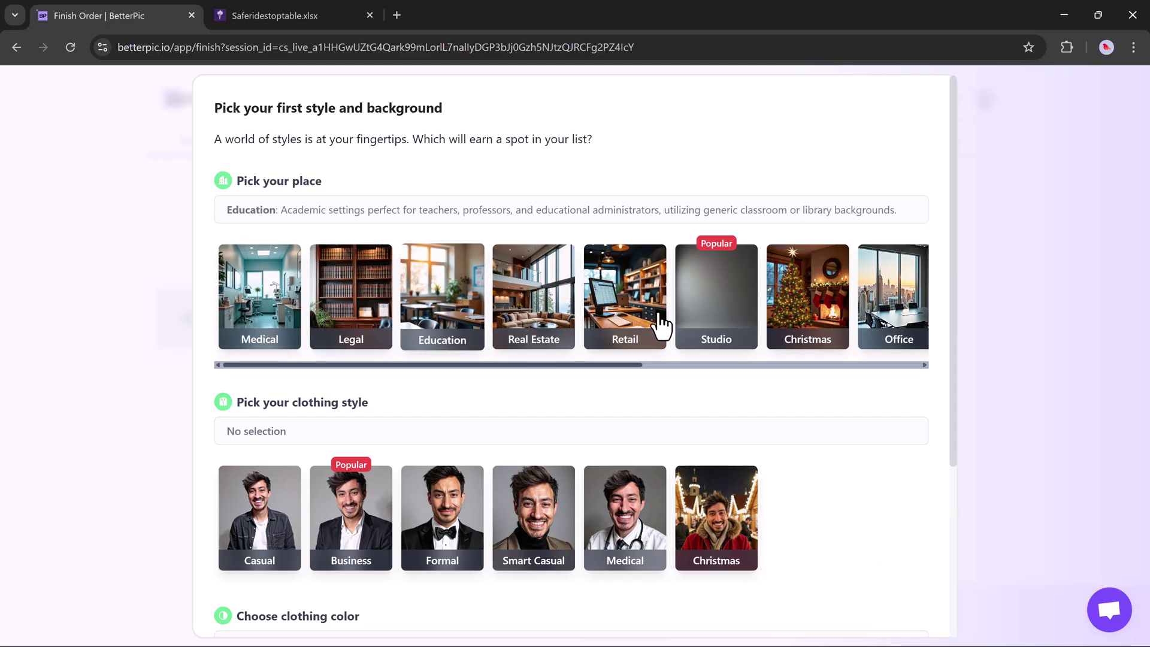
click(728, 322)
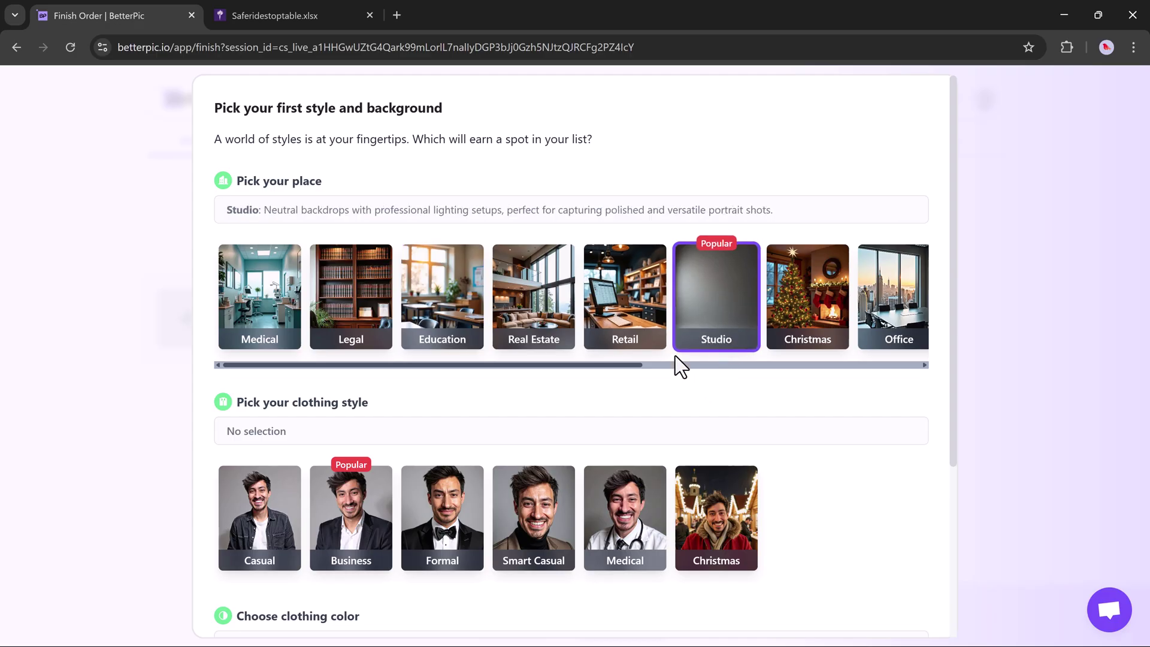
key(Right)
key(Right)
key(Right)
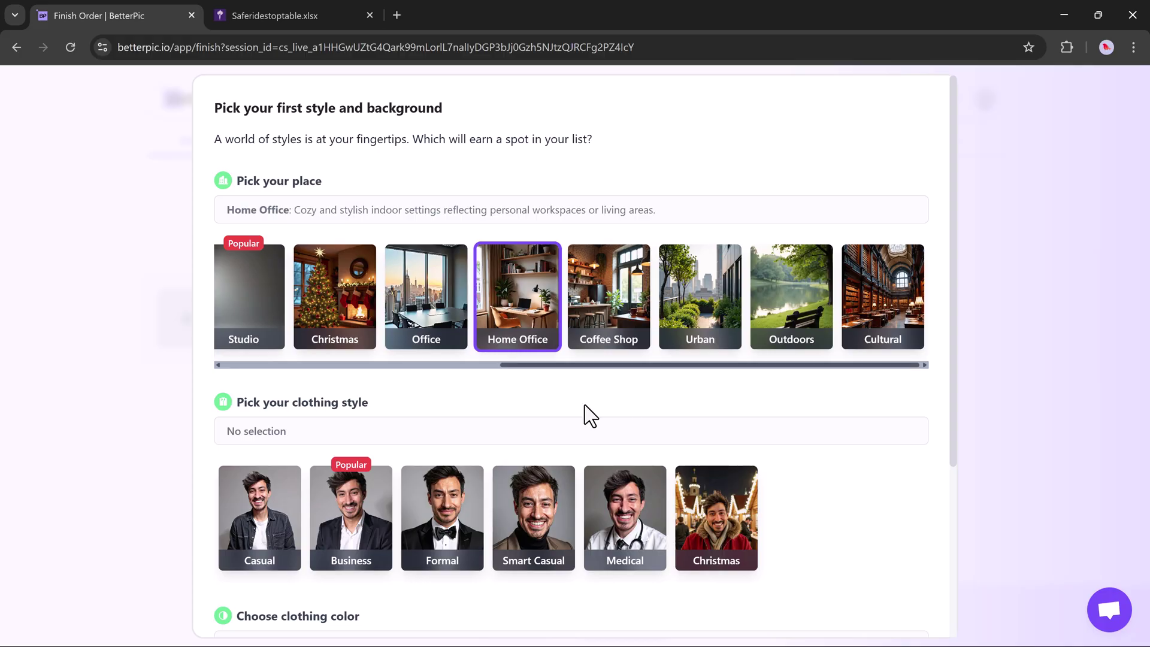
scroll(540, 405, down, 2)
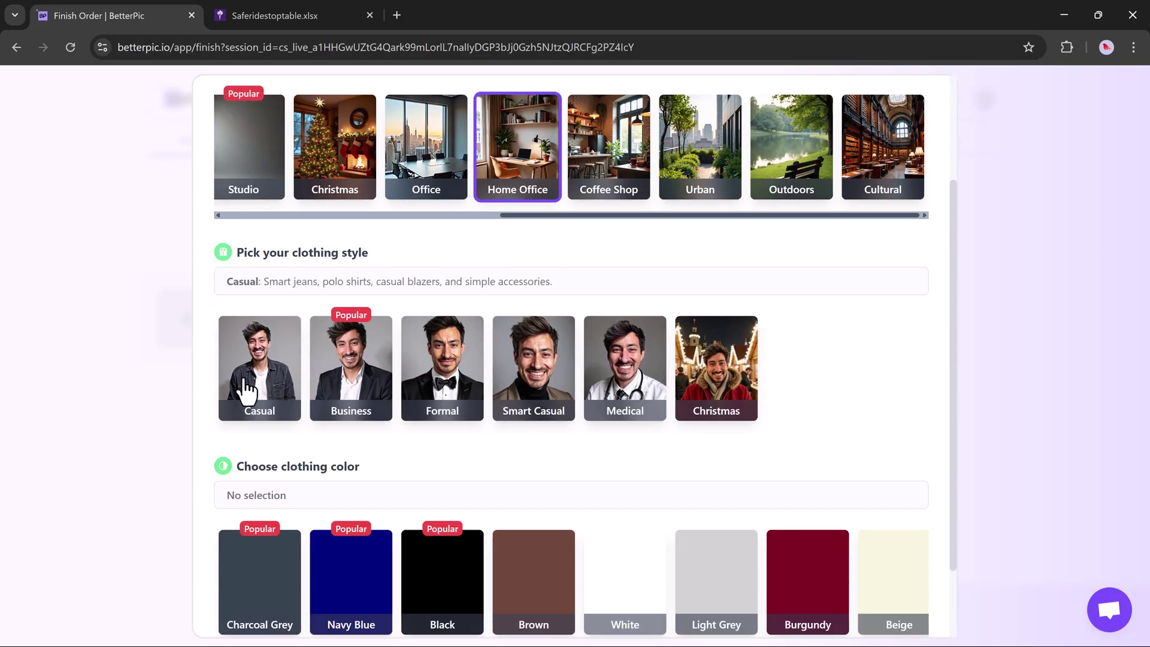
click(364, 398)
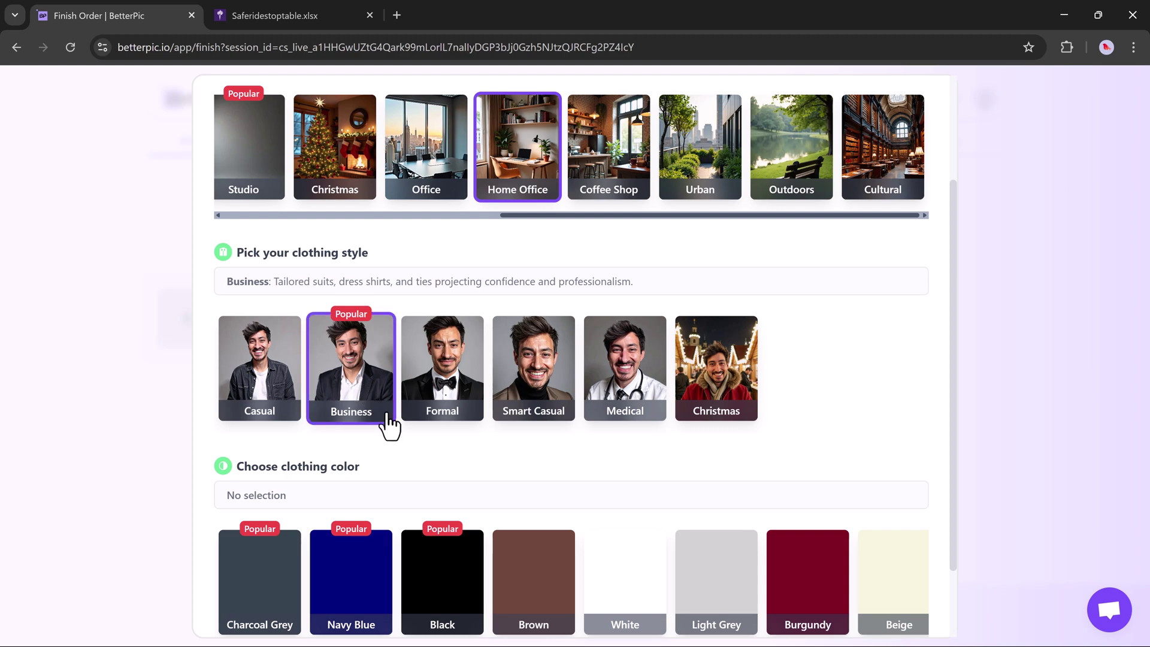
scroll(393, 442, down, 2)
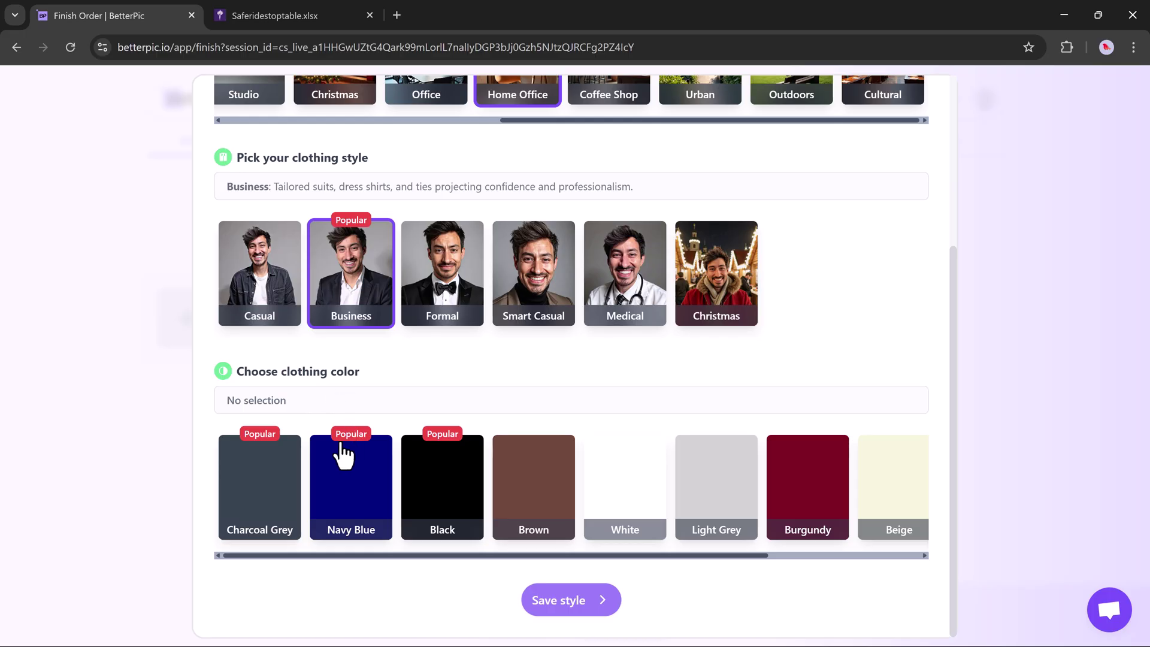
click(268, 480)
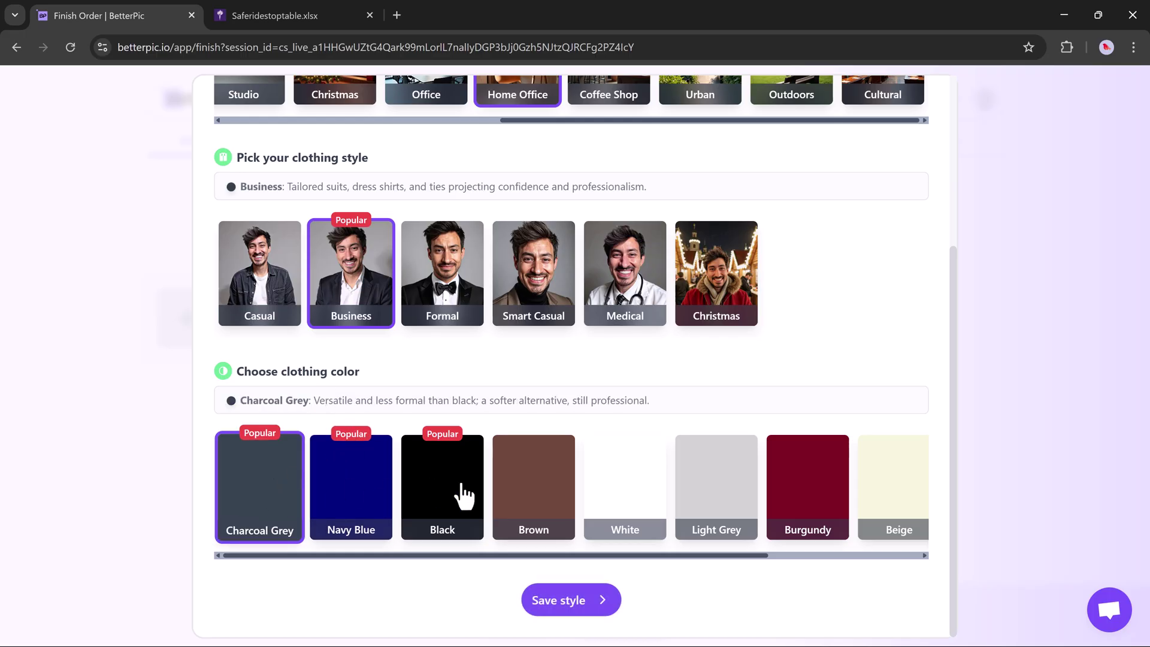
click(577, 602)
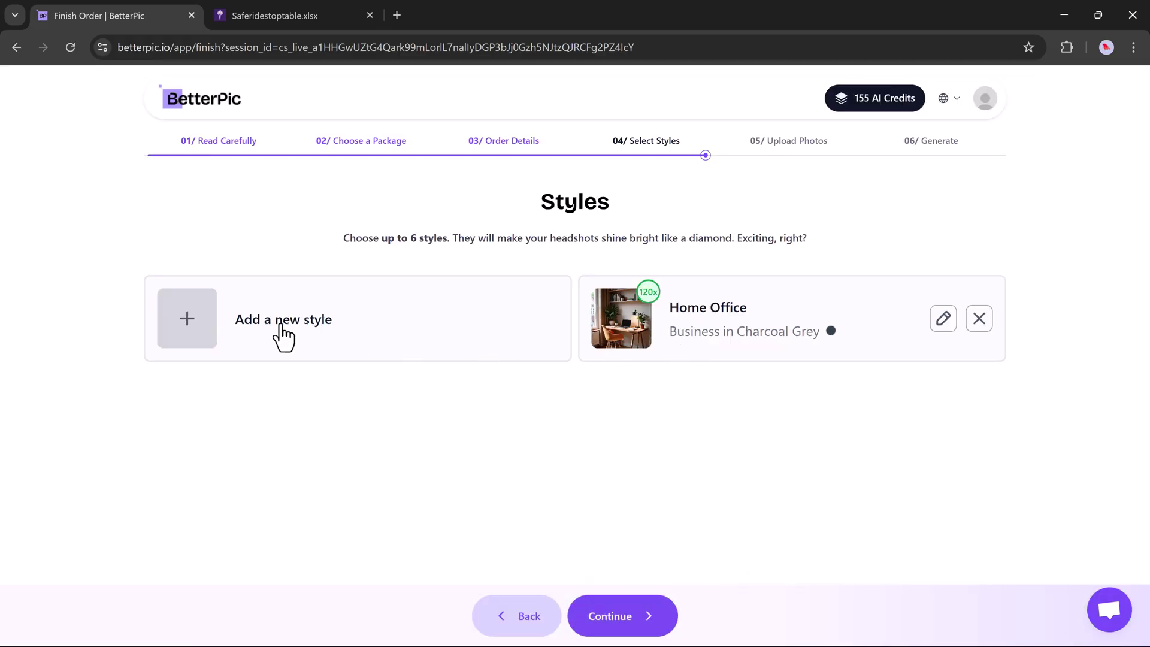
Add a Studio style with Smart Casual clothing in Black.
click(281, 329)
click(444, 319)
click(693, 313)
click(542, 479)
scroll(591, 433, down, 4)
scroll(591, 433, down, 1)
click(455, 500)
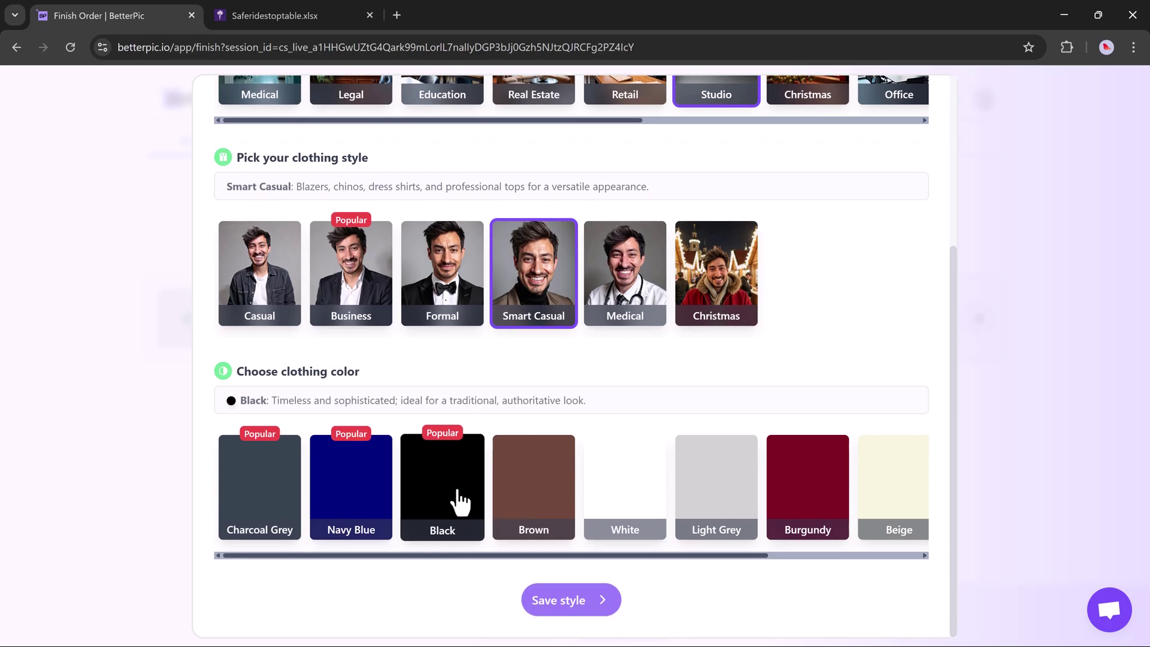
click(572, 608)
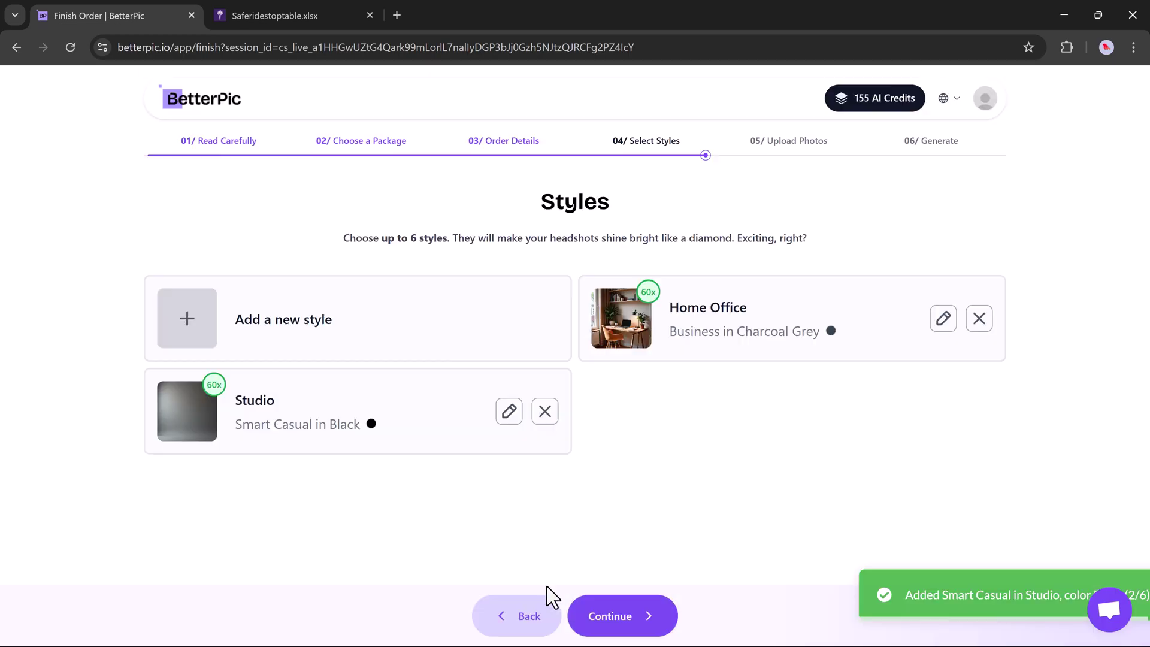
Save a sixth style, Casual in Navy Blue at Cultural, and continue to uploads.
click(336, 332)
drag(479, 365, 691, 365)
click(289, 510)
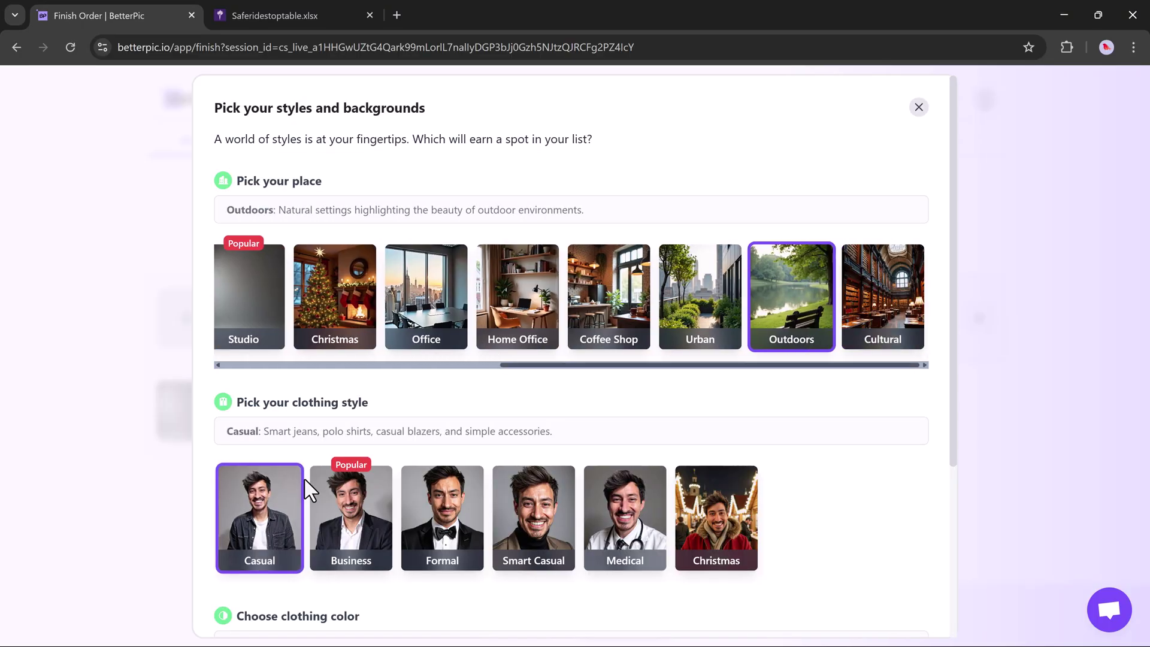
scroll(311, 497, down, 4)
click(551, 602)
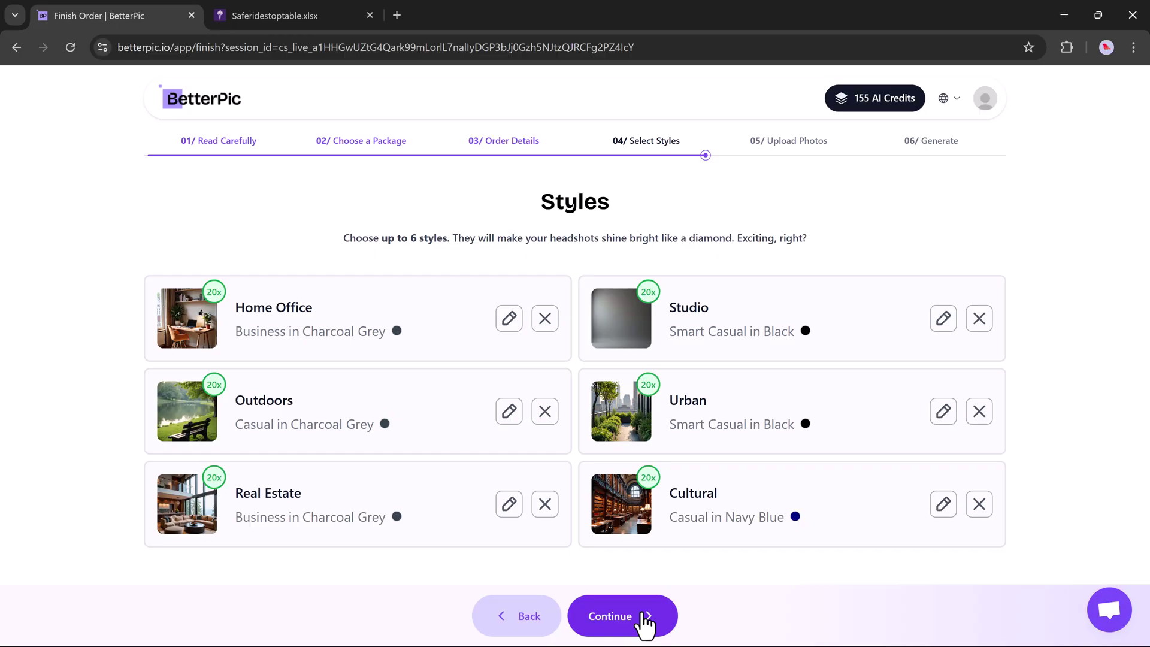
click(645, 617)
Read the Image Guide and proceed to the photo upload page.
scroll(532, 329, down, 1)
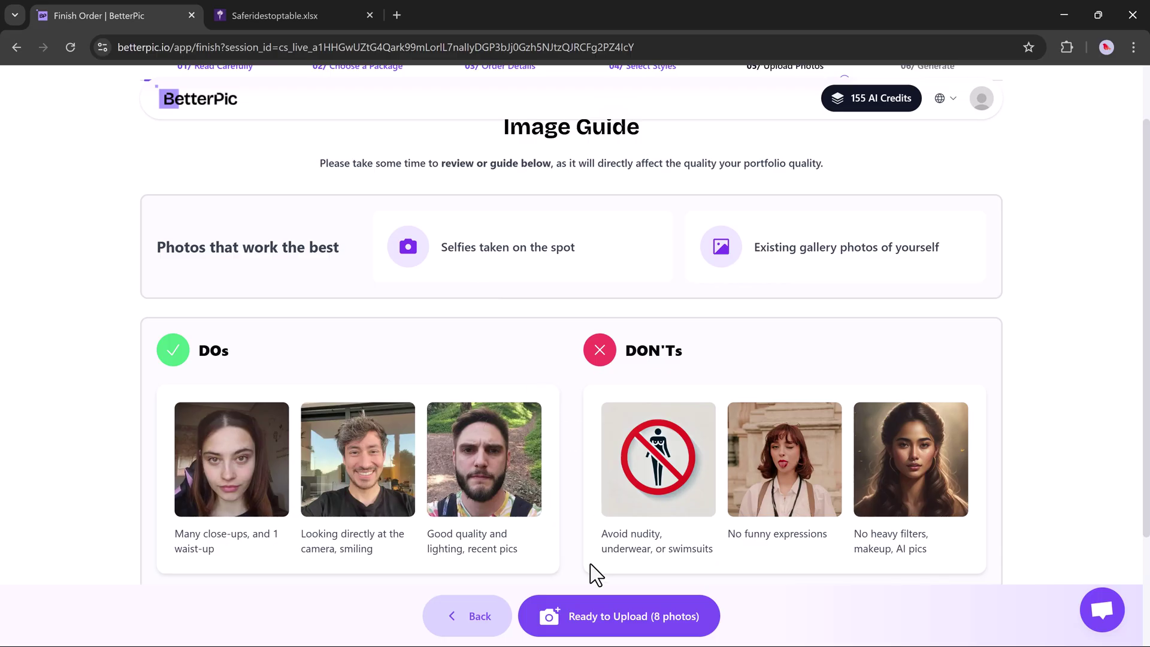
click(601, 620)
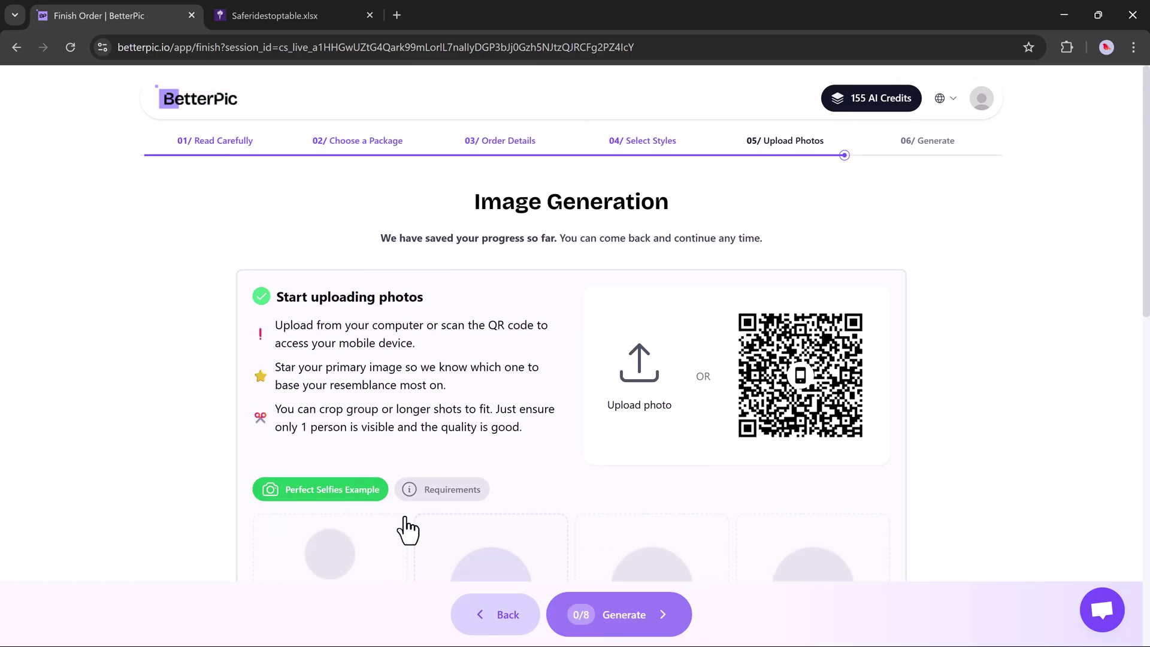
scroll(591, 333, down, 3)
scroll(588, 335, down, 1)
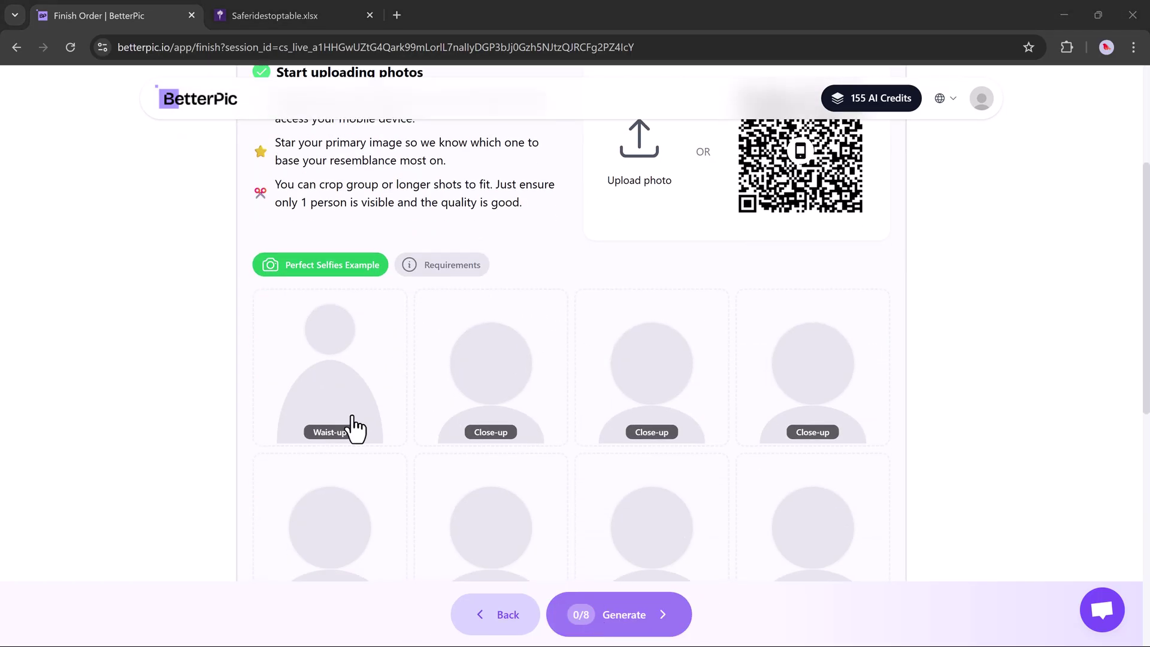
Upload selfies into the photo placeholders from the Open dialog.
click(322, 368)
double_click(209, 117)
scroll(329, 393, down, 1)
click(343, 363)
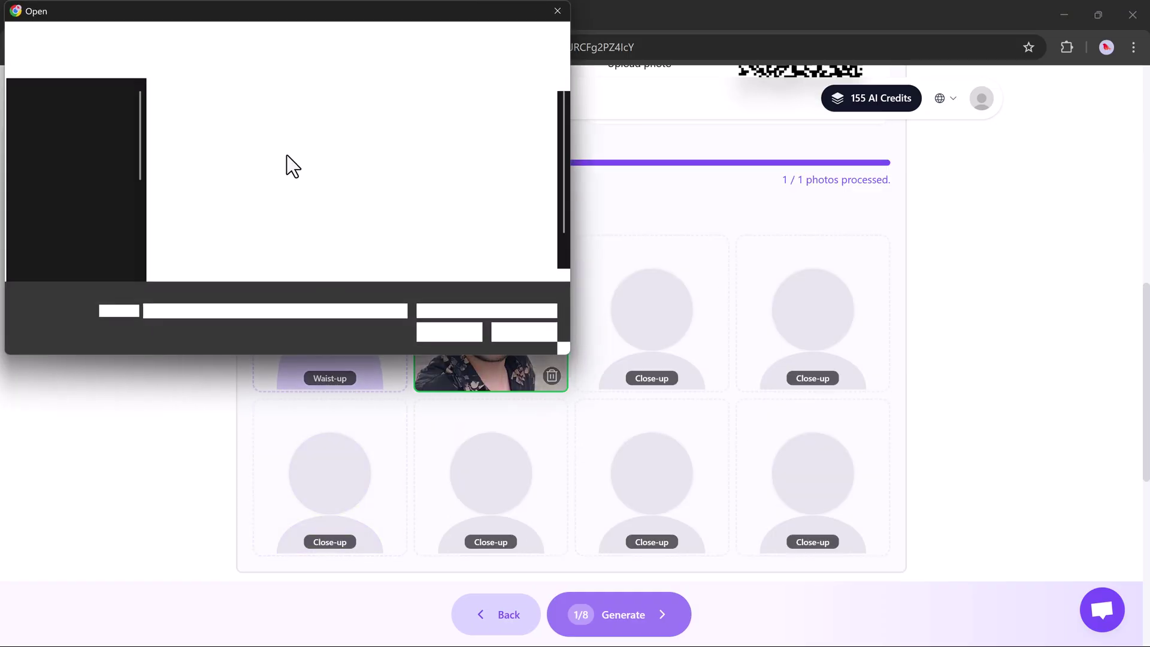
double_click(279, 130)
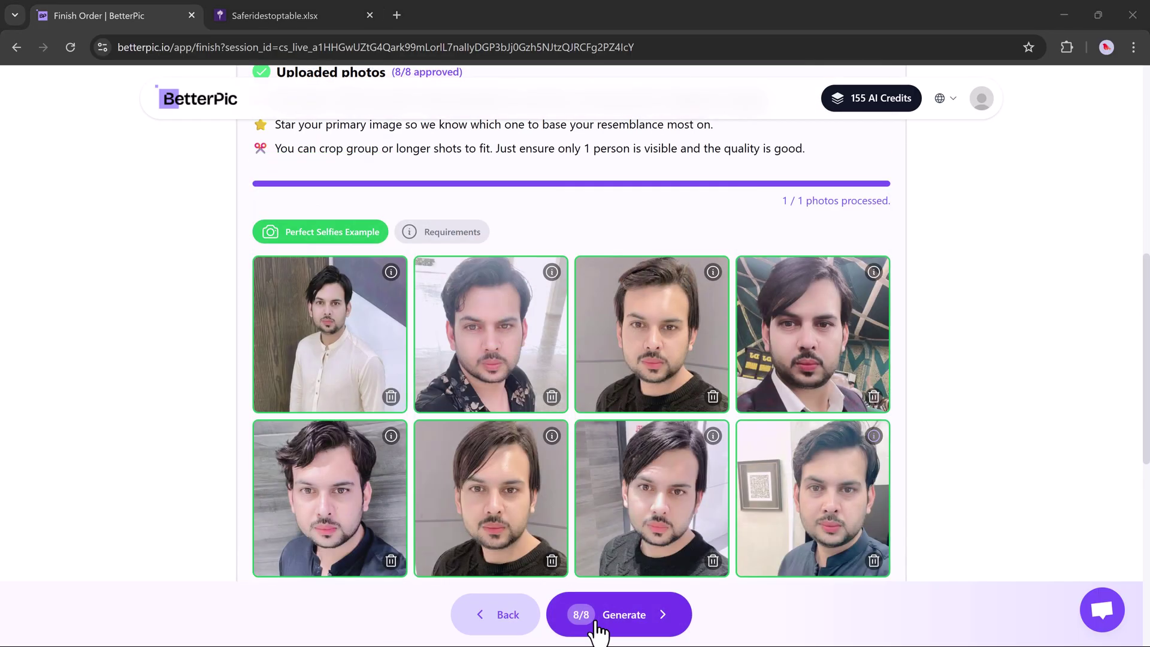
Start generation and change the AI label hair length from Medium to Short Hair.
click(596, 624)
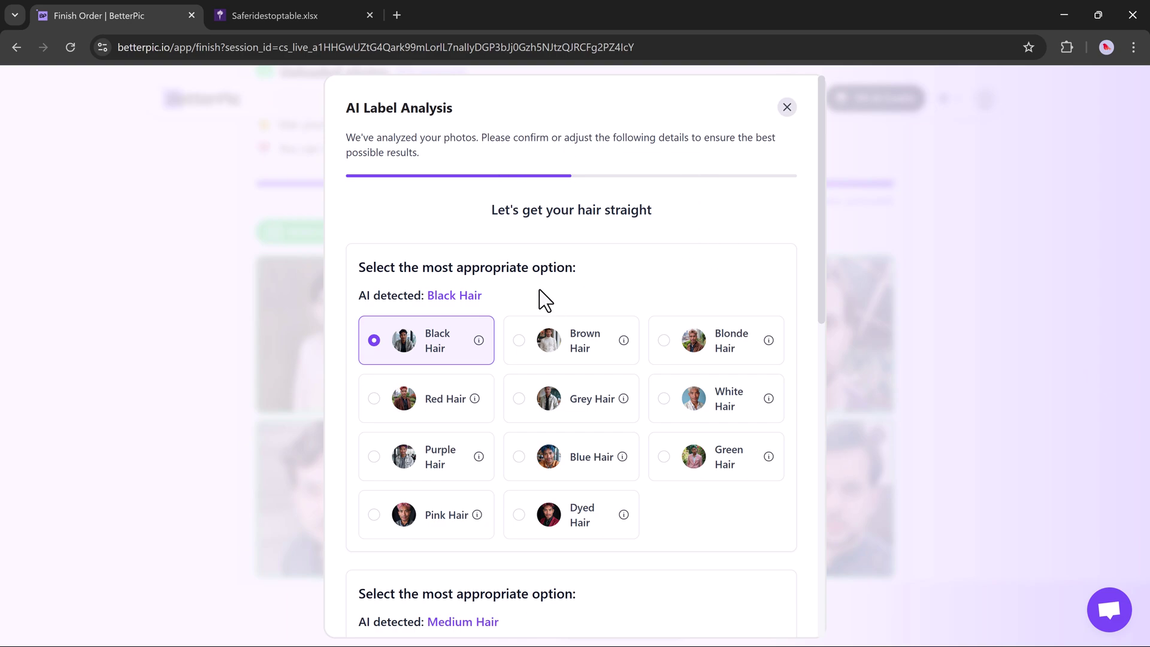
scroll(465, 336, down, 1)
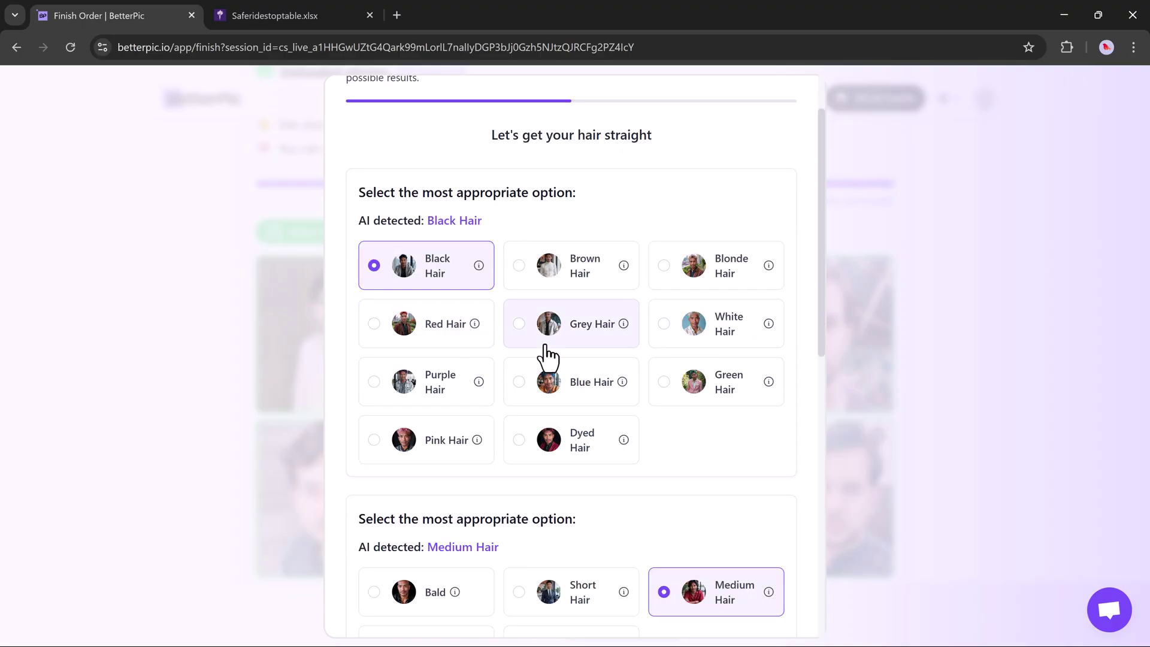
scroll(546, 357, down, 3)
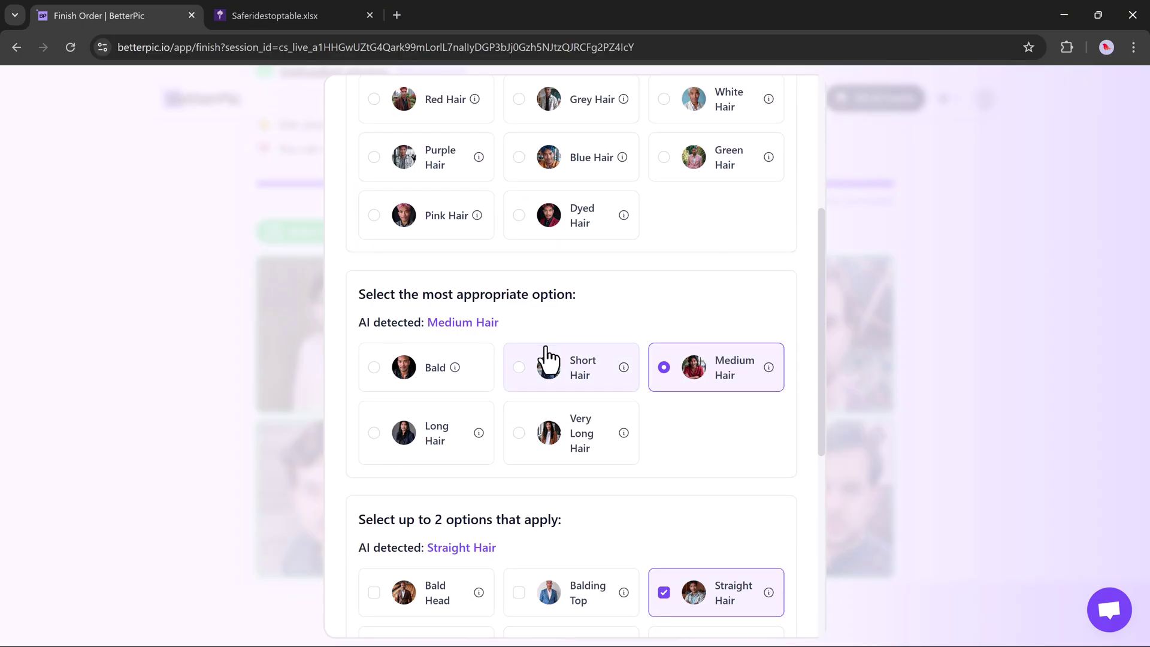
scroll(593, 411, down, 1)
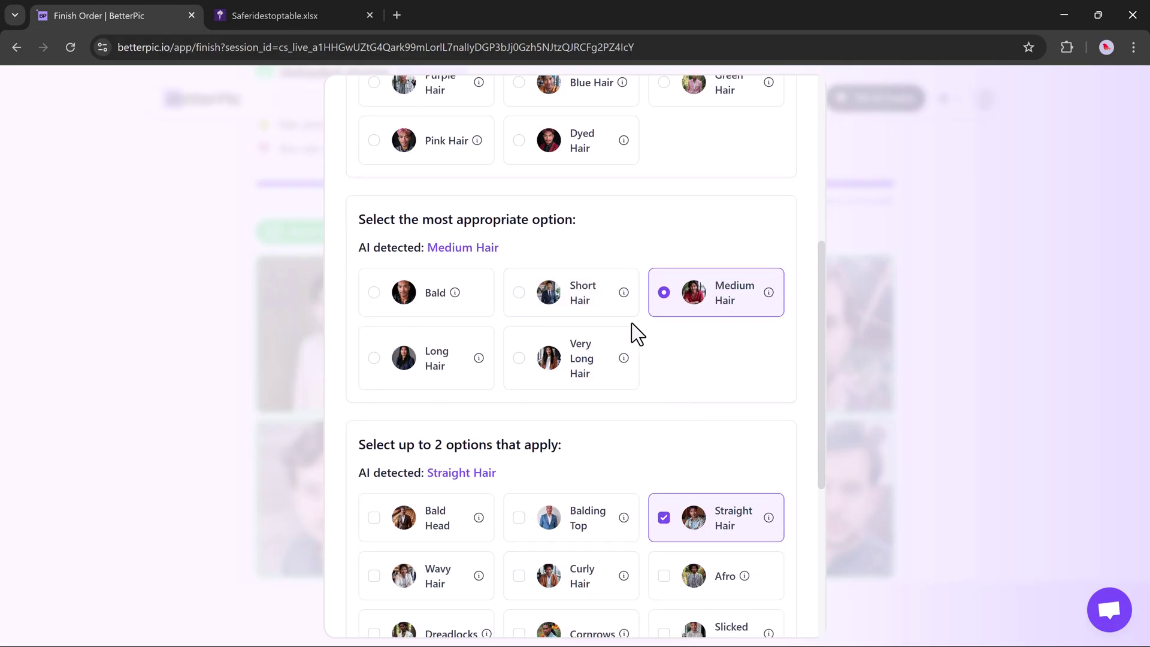
click(591, 301)
scroll(683, 356, down, 2)
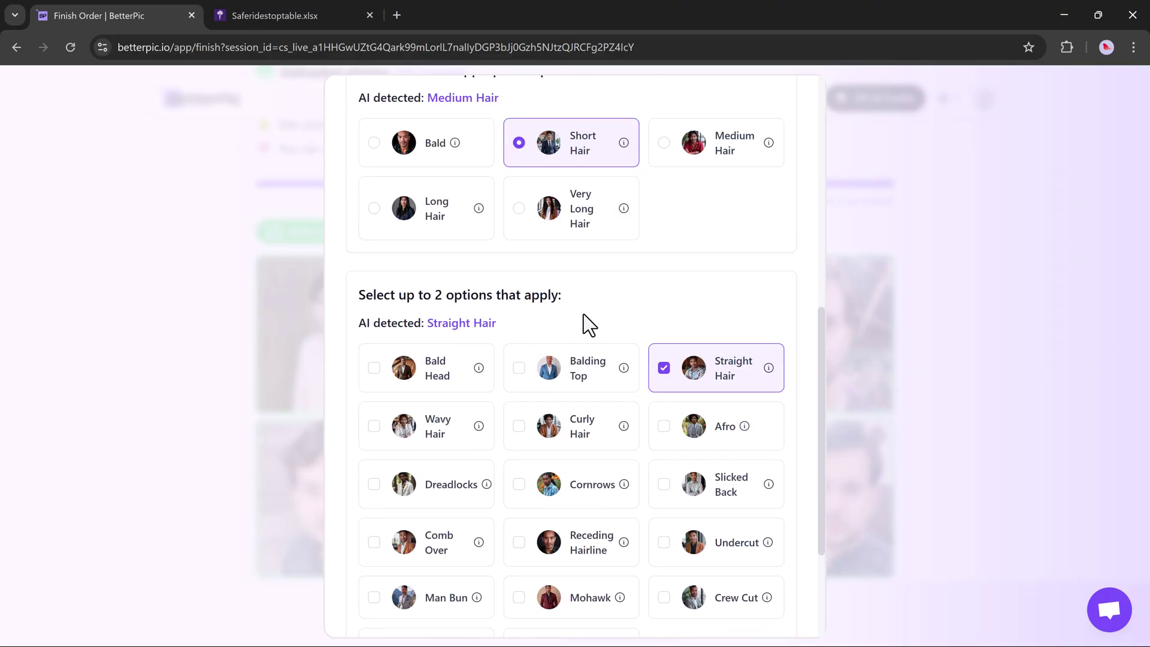
scroll(588, 325, down, 1)
scroll(625, 417, down, 2)
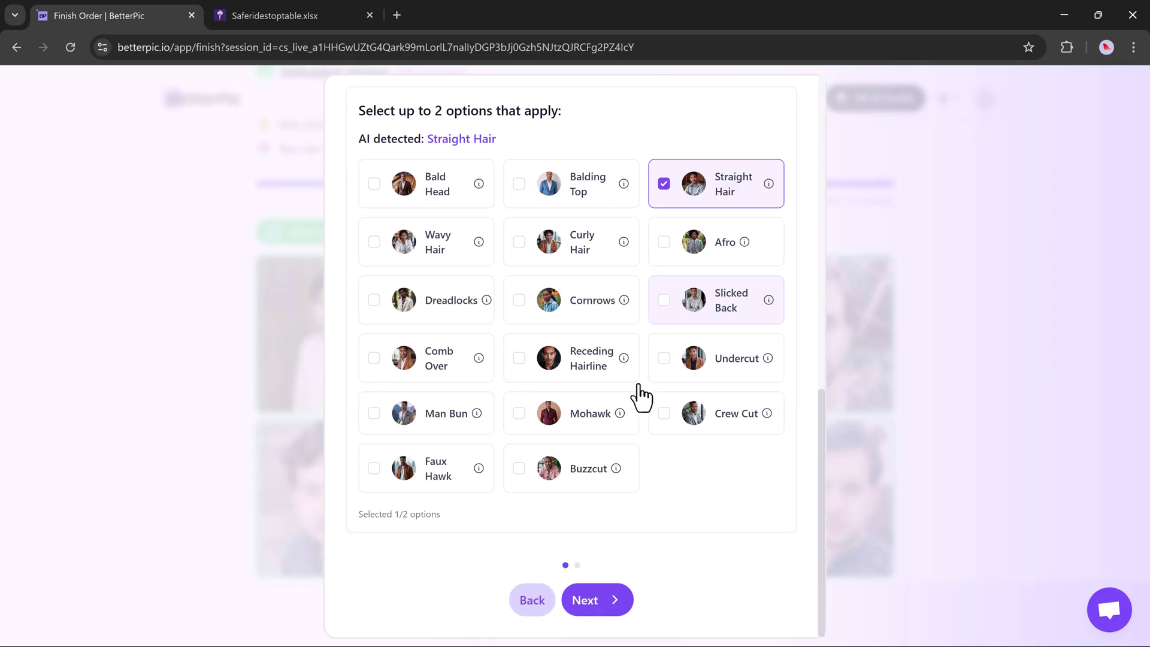
Choose Slim Body as the body type and confirm the body type and glasses answers.
click(587, 602)
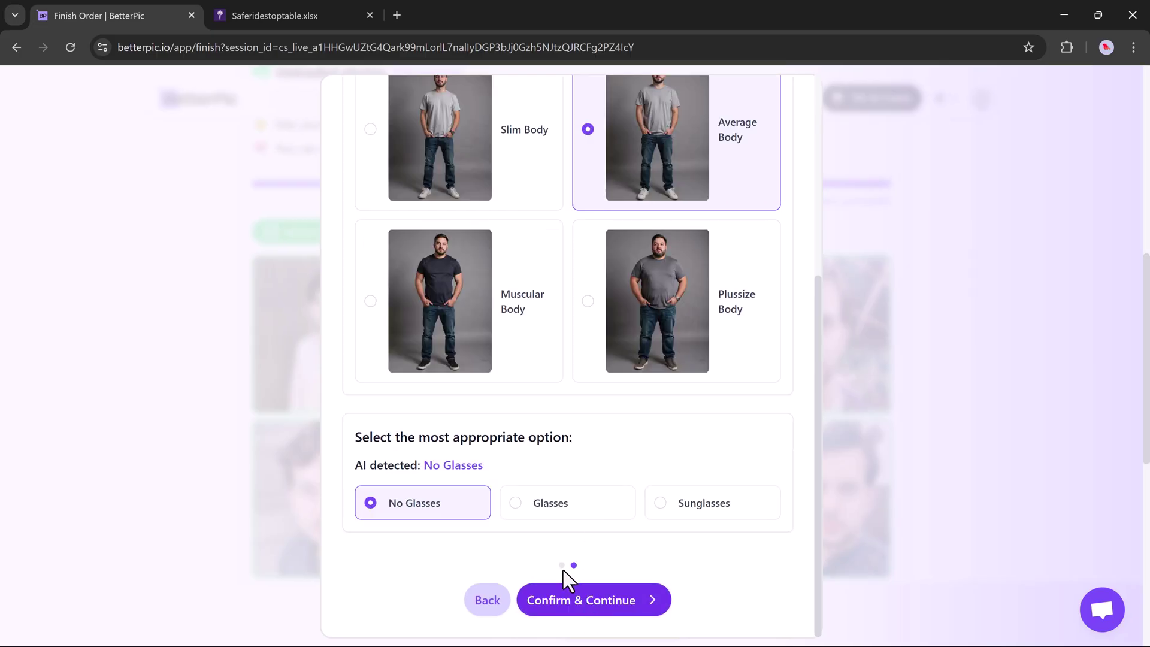
scroll(588, 341, up, 1)
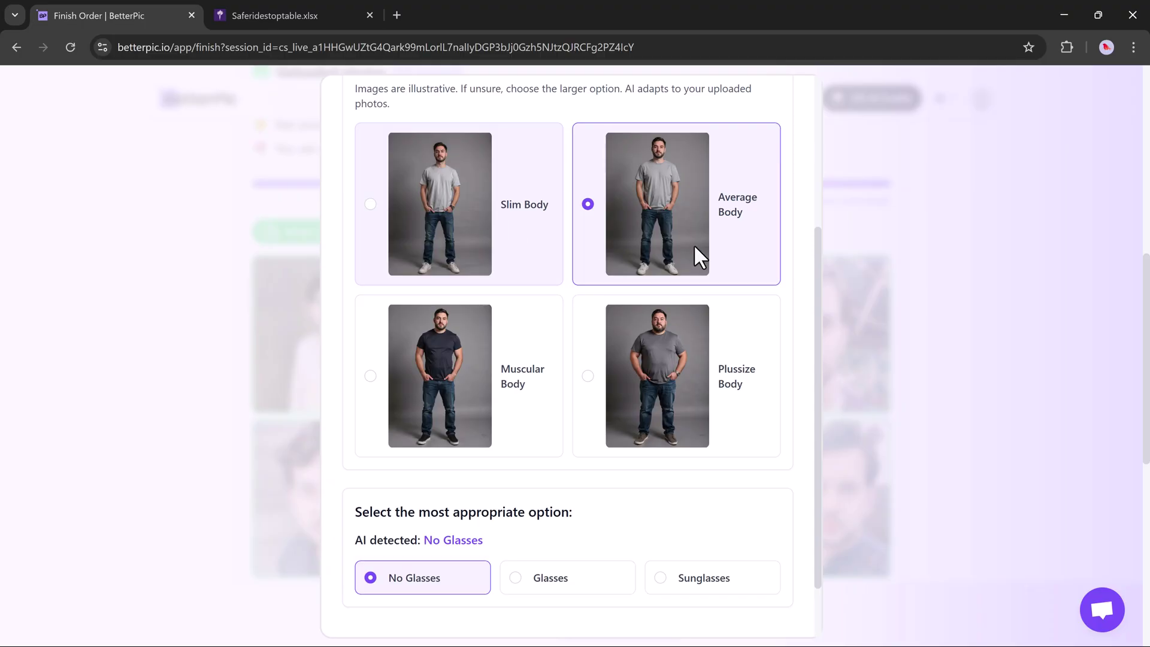
click(447, 217)
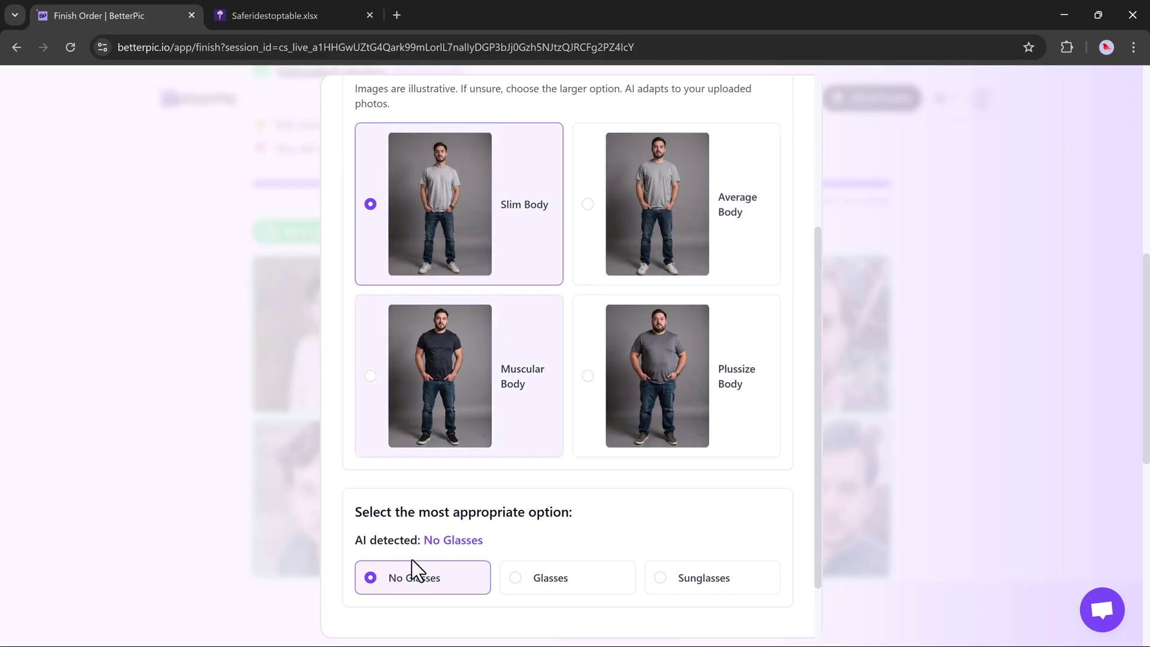
scroll(425, 569, down, 2)
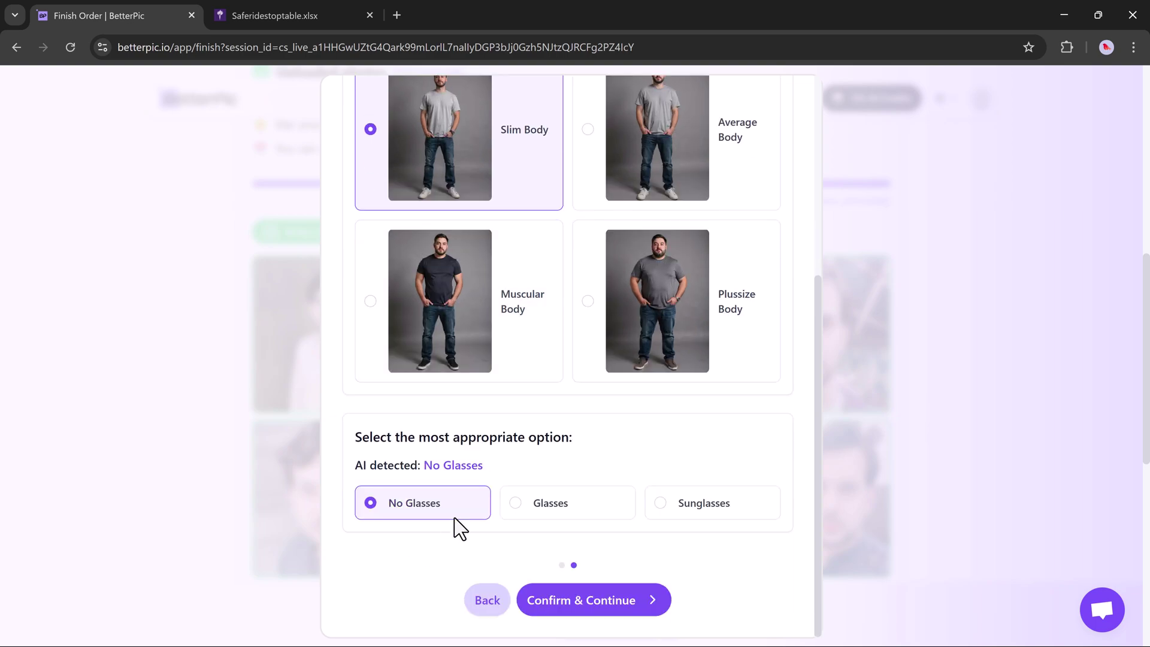
click(586, 587)
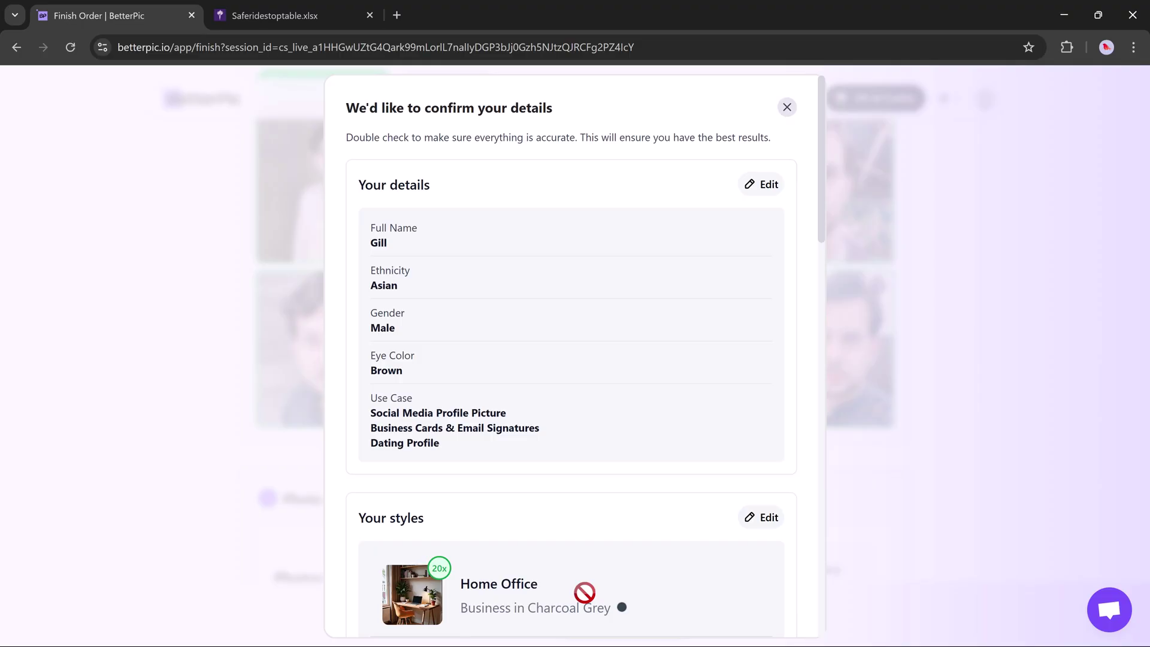
Review the order summary and confirm all details to generate the headshot gallery.
scroll(549, 379, down, 10)
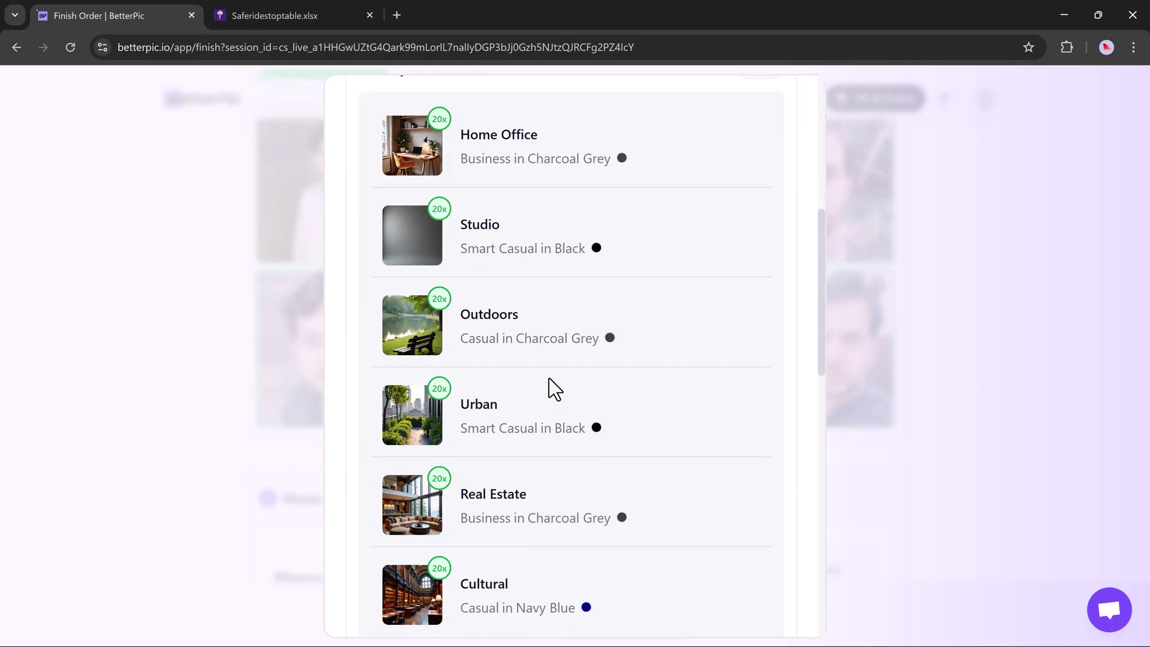
scroll(549, 379, down, 10)
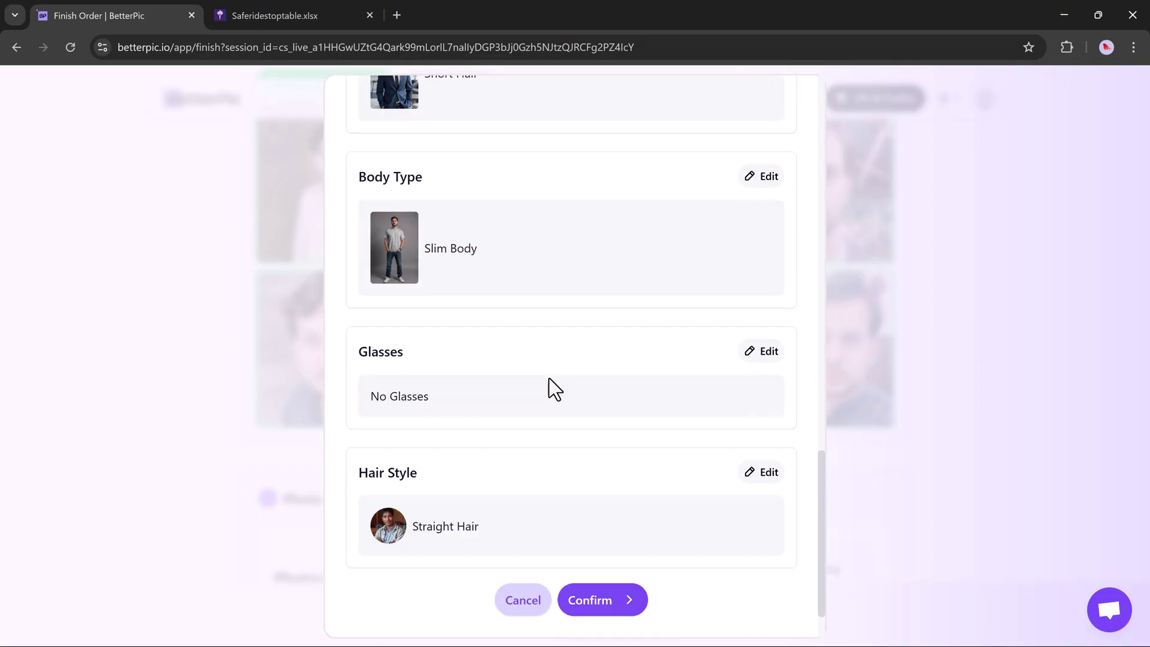
click(589, 608)
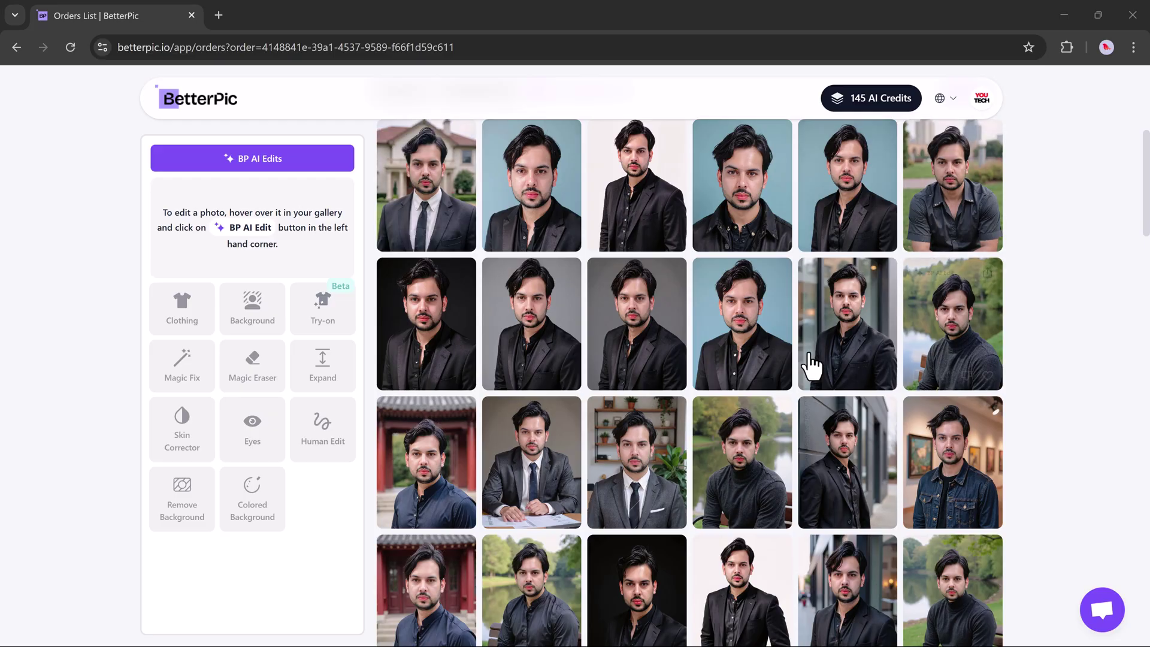
Browse through several generated headshots in the enlarged viewer, then close it.
click(847, 339)
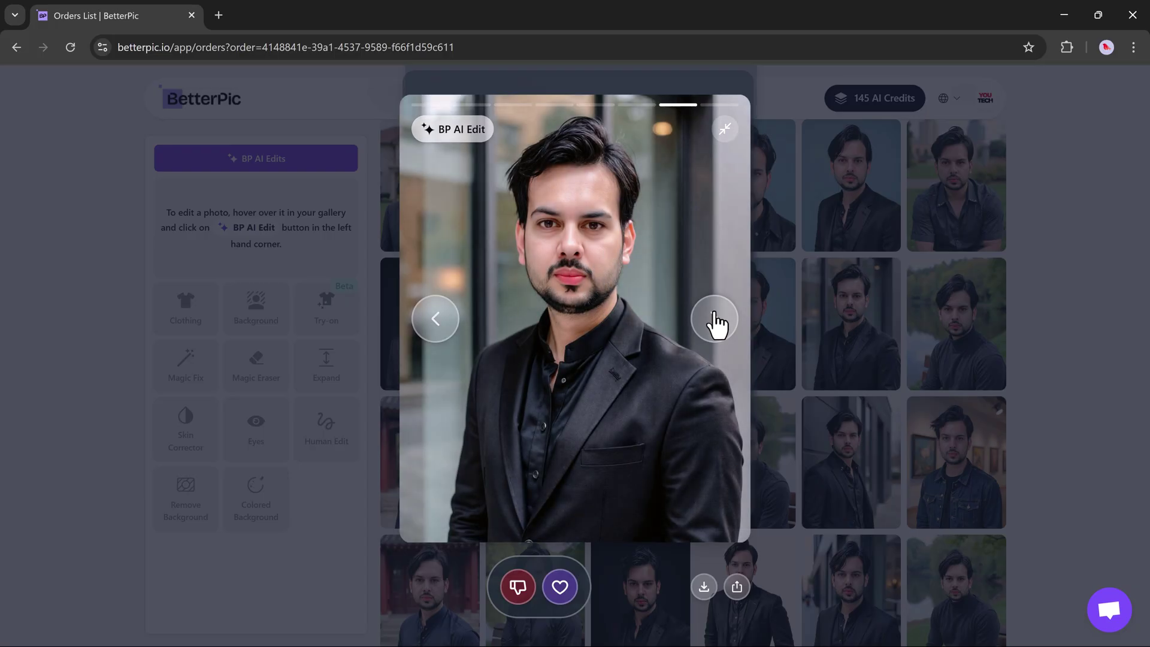
click(715, 321)
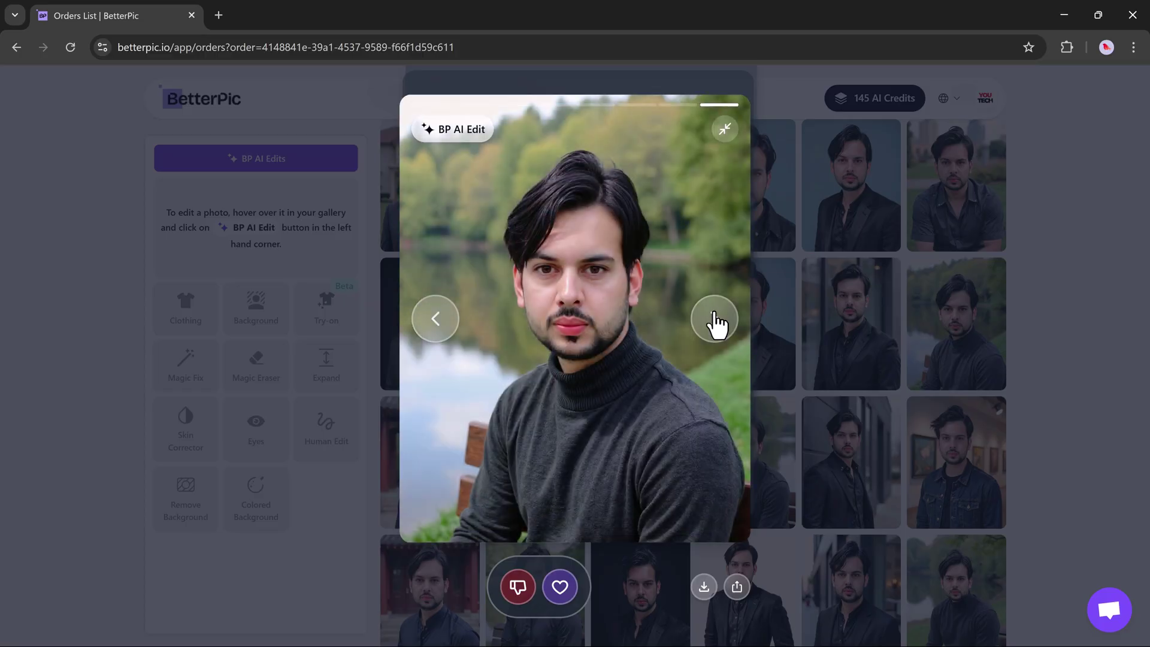
click(715, 320)
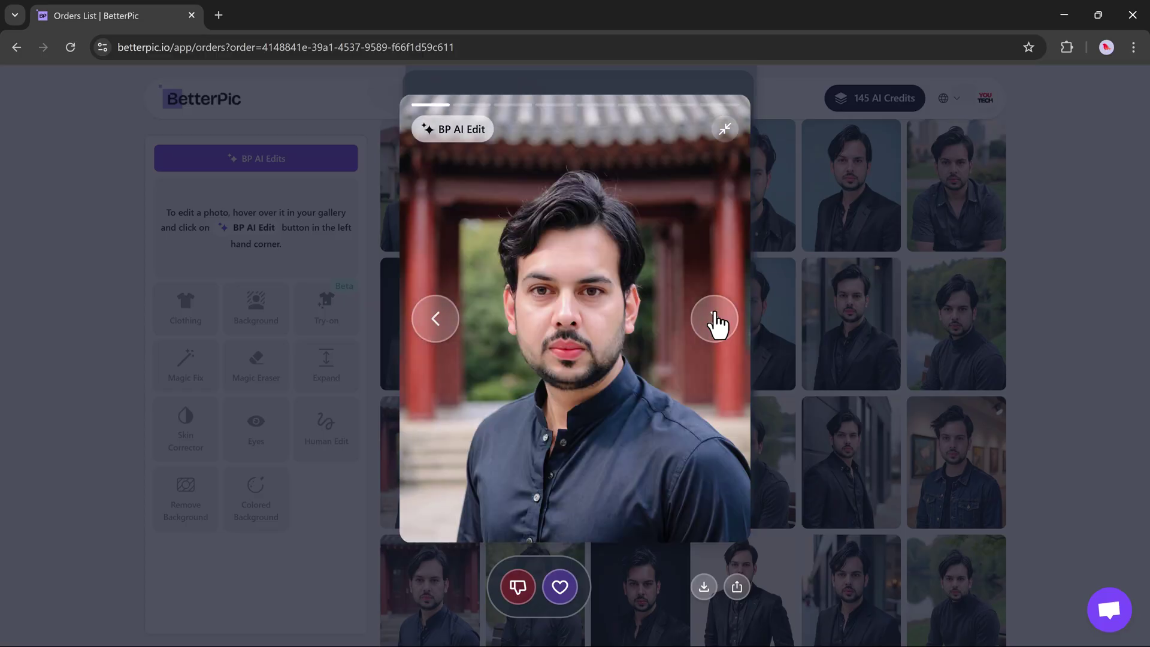
click(714, 321)
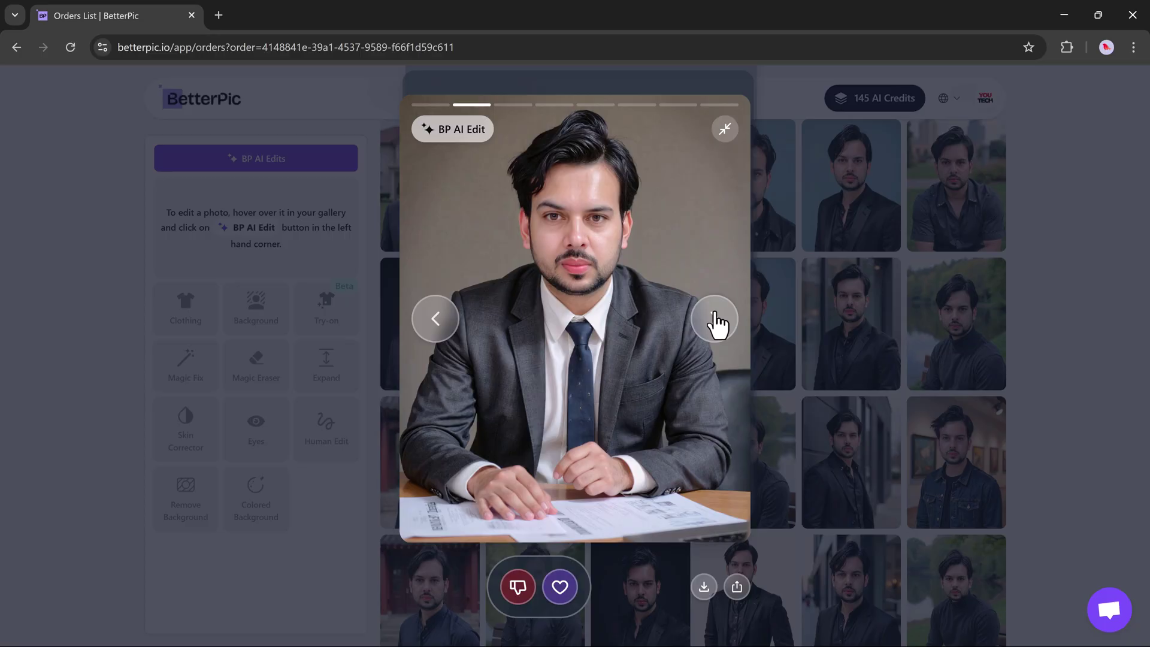
click(715, 320)
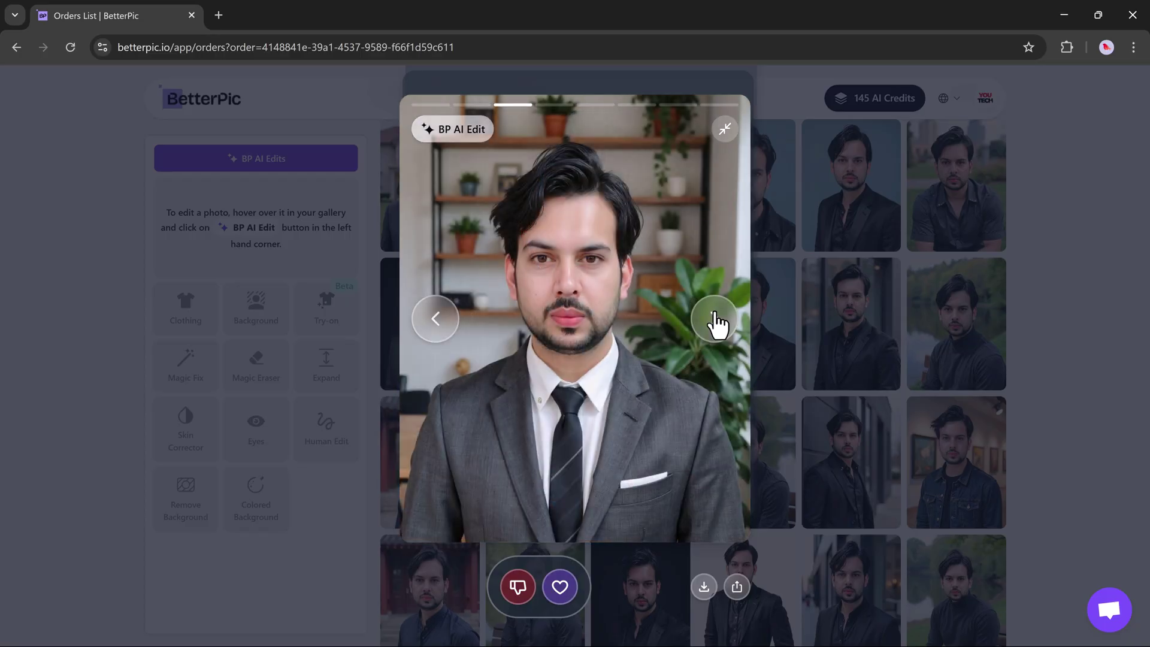
click(715, 320)
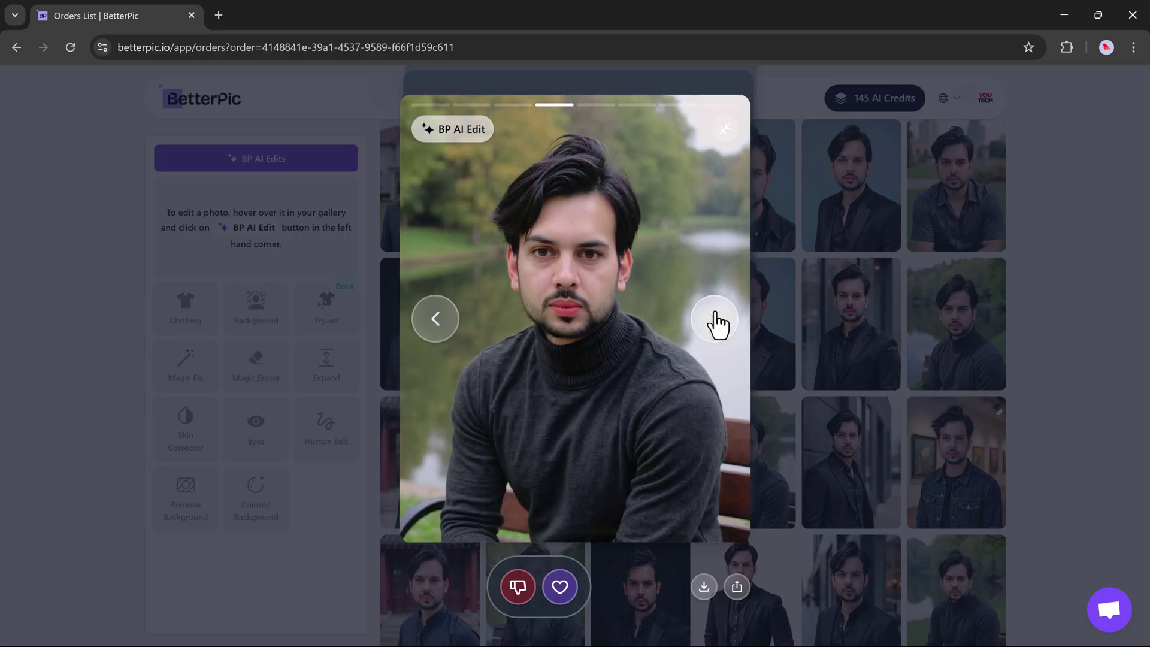
click(845, 347)
Scroll to the gallery's last rows and preview the Empire State Building headshot full-size.
scroll(821, 360, down, 1)
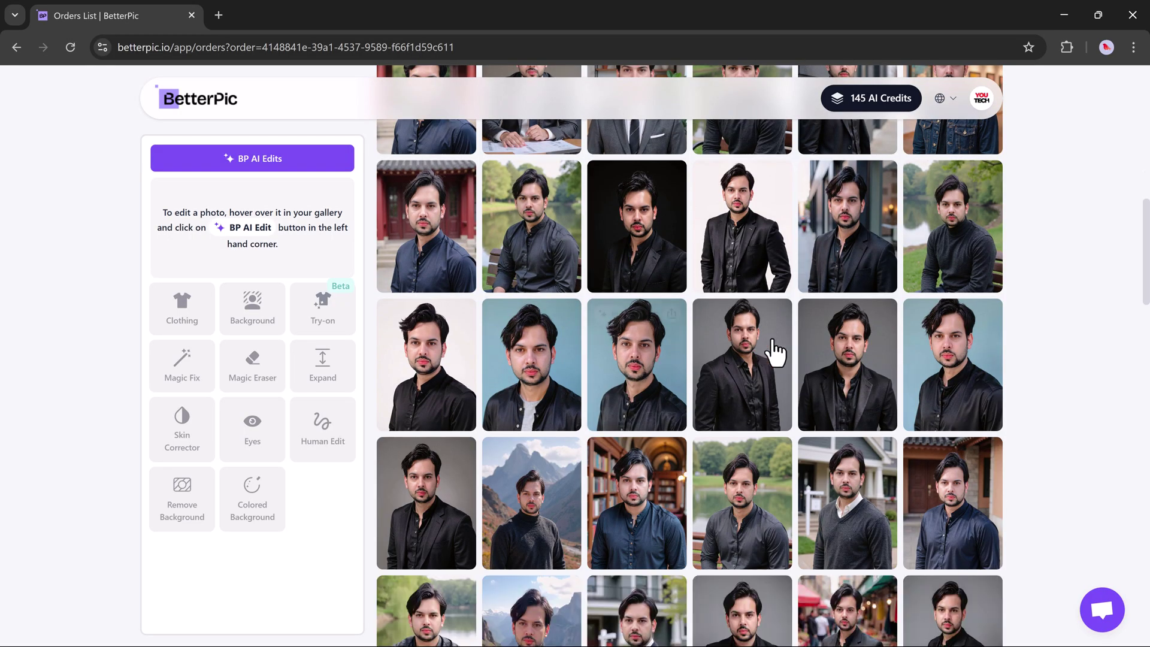
scroll(875, 386, down, 2)
scroll(873, 385, down, 2)
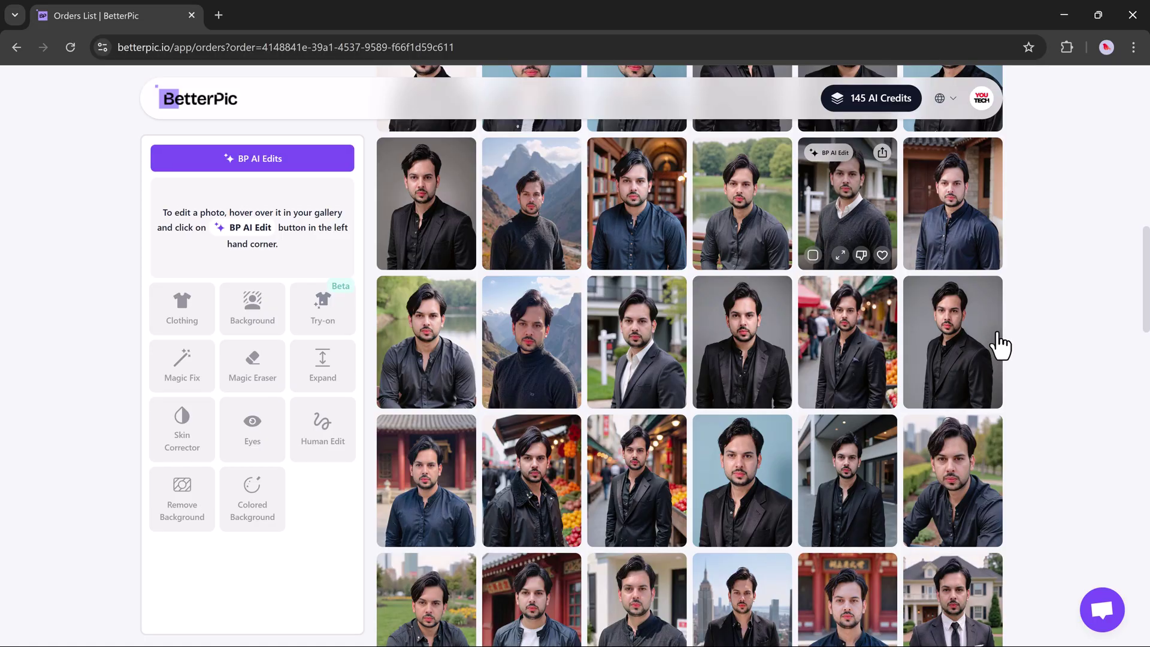
scroll(996, 346, down, 2)
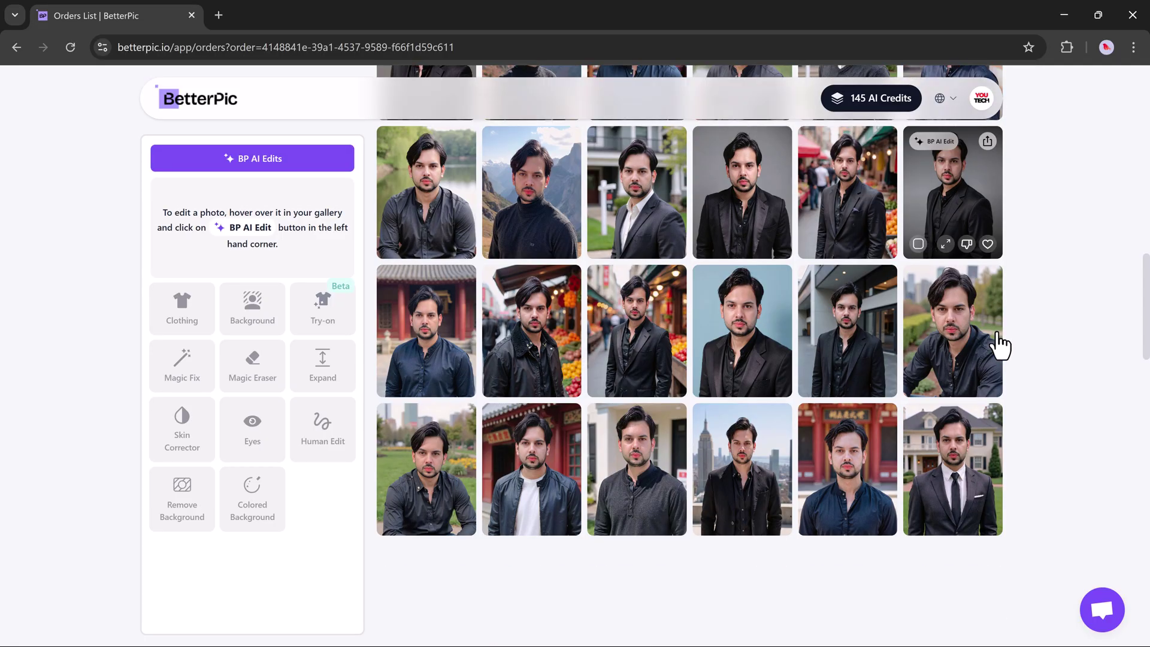
scroll(949, 338, down, 2)
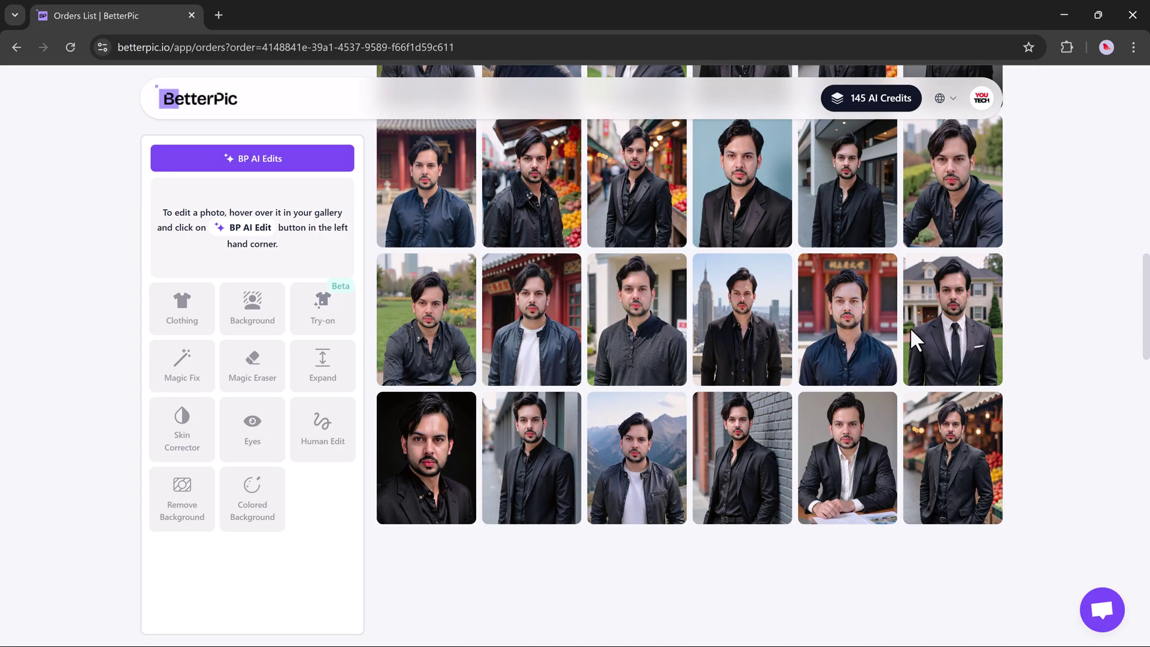
click(745, 346)
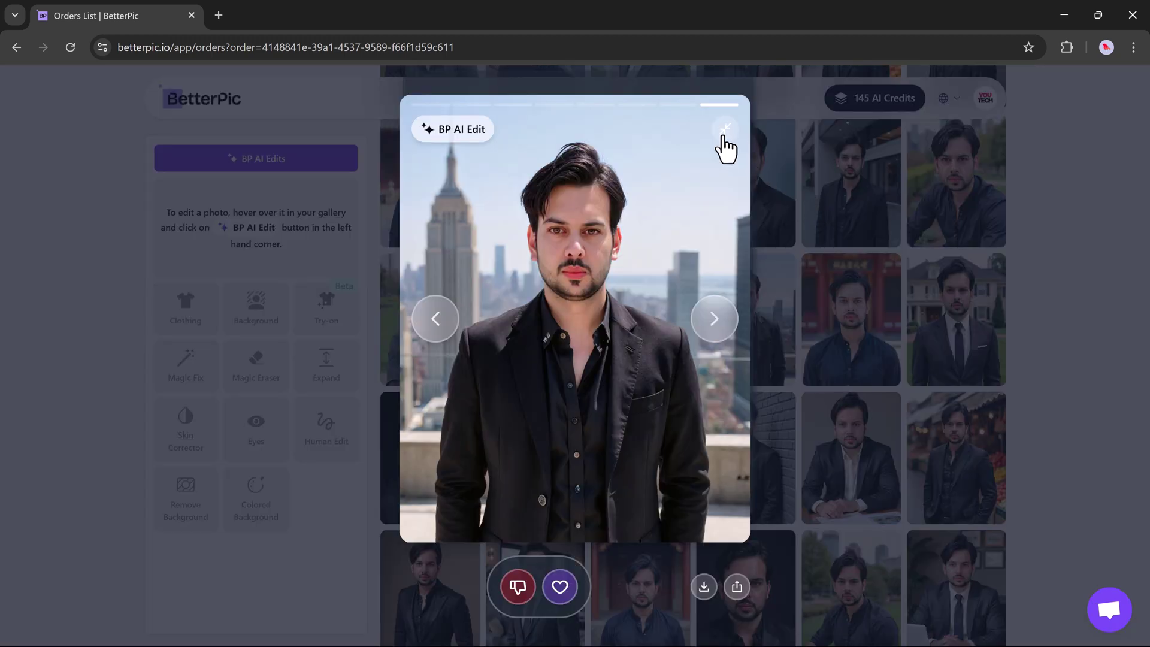
click(723, 132)
Load the Empire State Building headshot into AI Edit and compare the Clothing, Background and Try-on options.
click(731, 269)
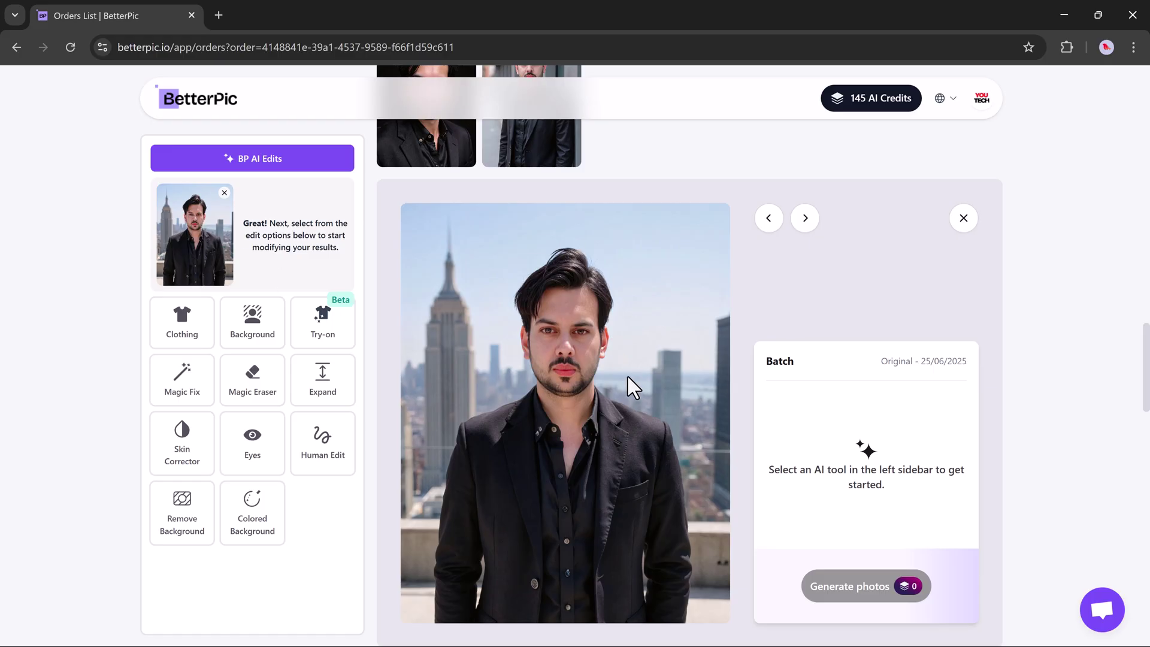
click(203, 340)
click(251, 340)
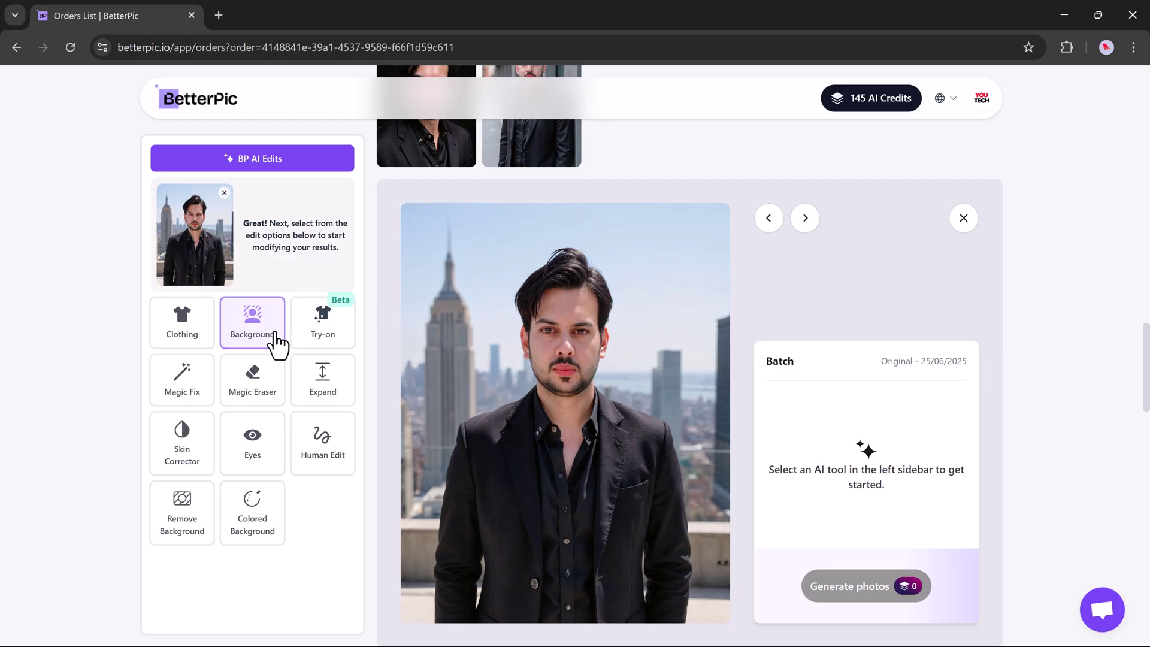
click(337, 344)
Give the skyline headshot a Home Office backdrop and generate the new background photos.
click(273, 339)
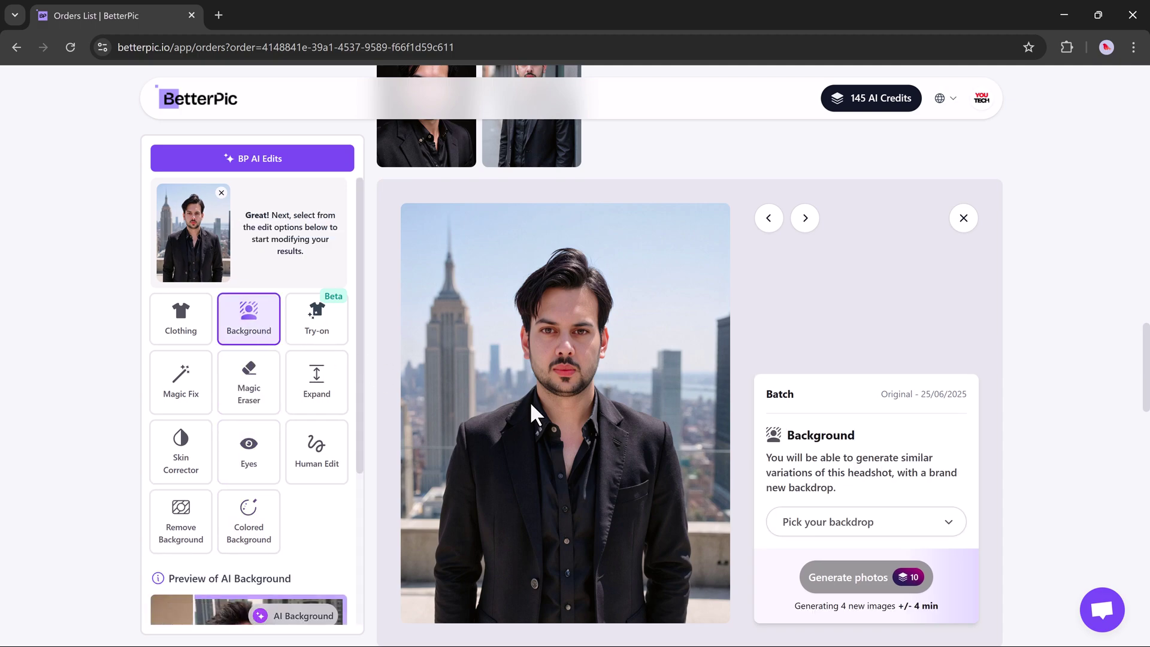
scroll(535, 413, down, 1)
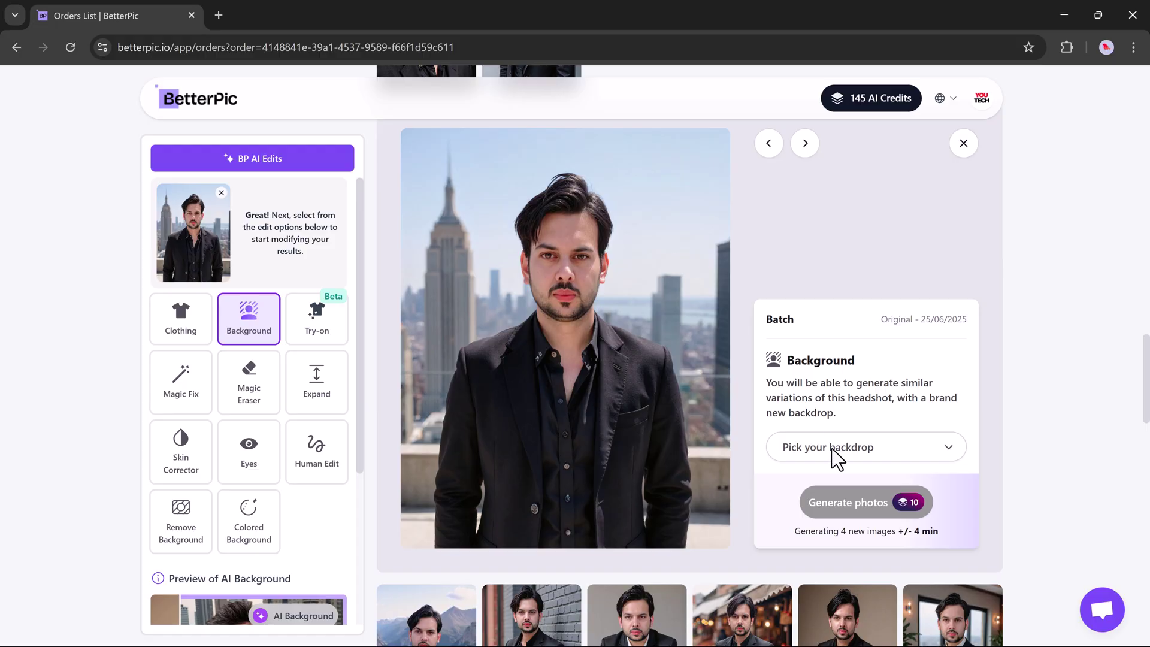
click(836, 461)
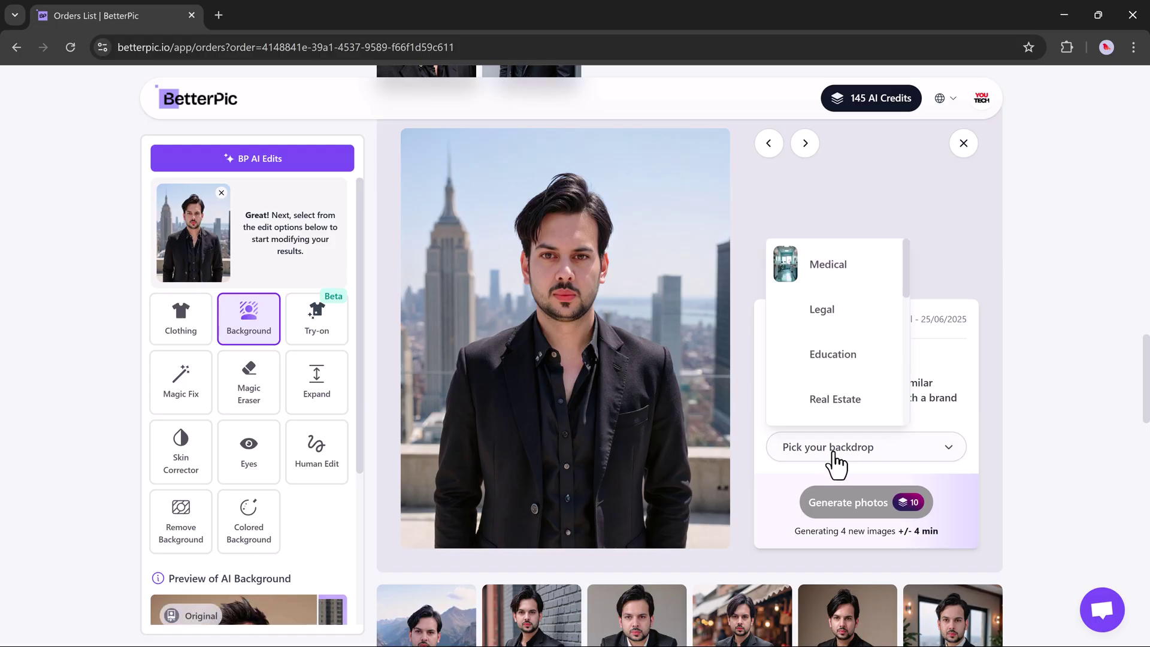
scroll(838, 374, down, 1)
scroll(833, 380, down, 3)
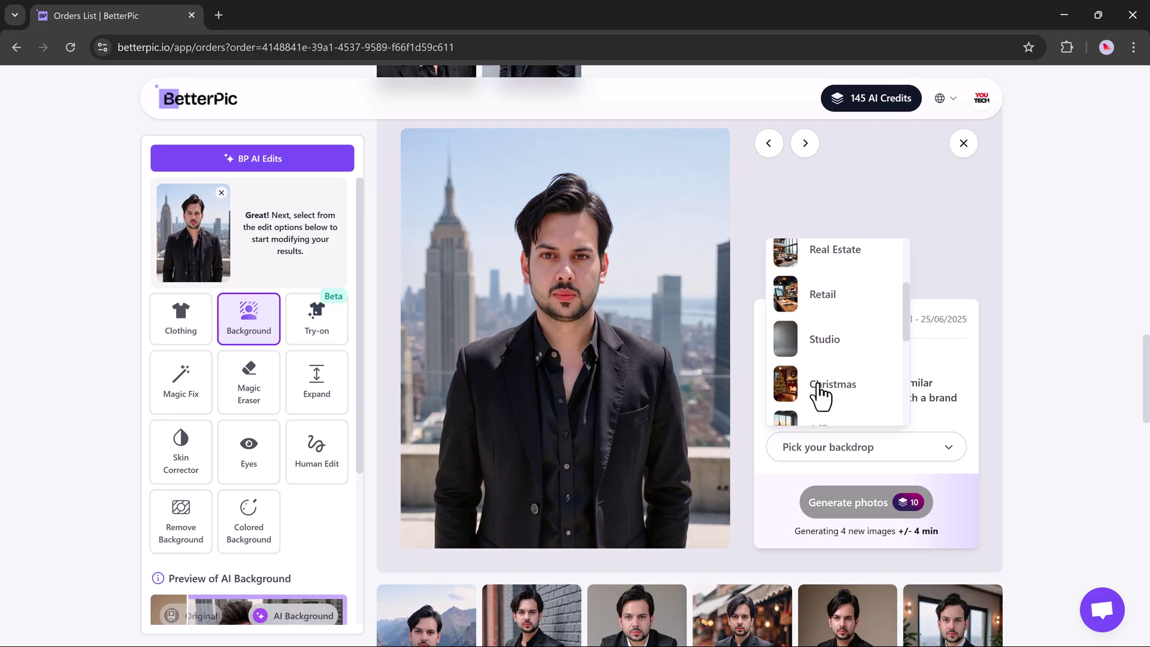
scroll(842, 361, down, 2)
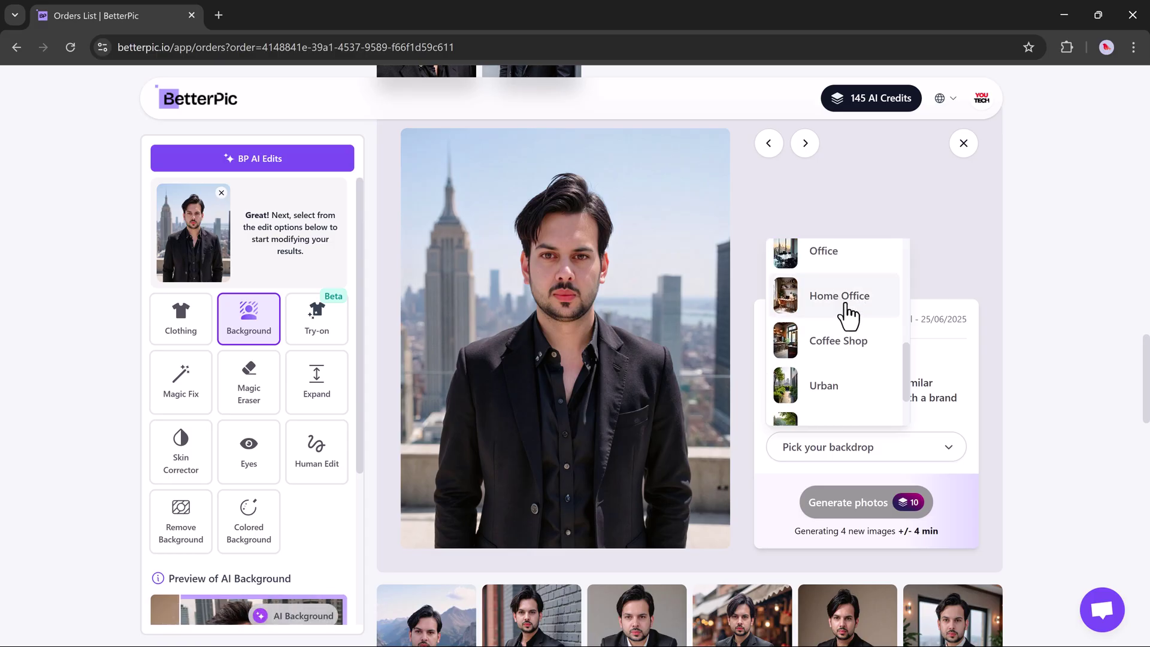
click(848, 311)
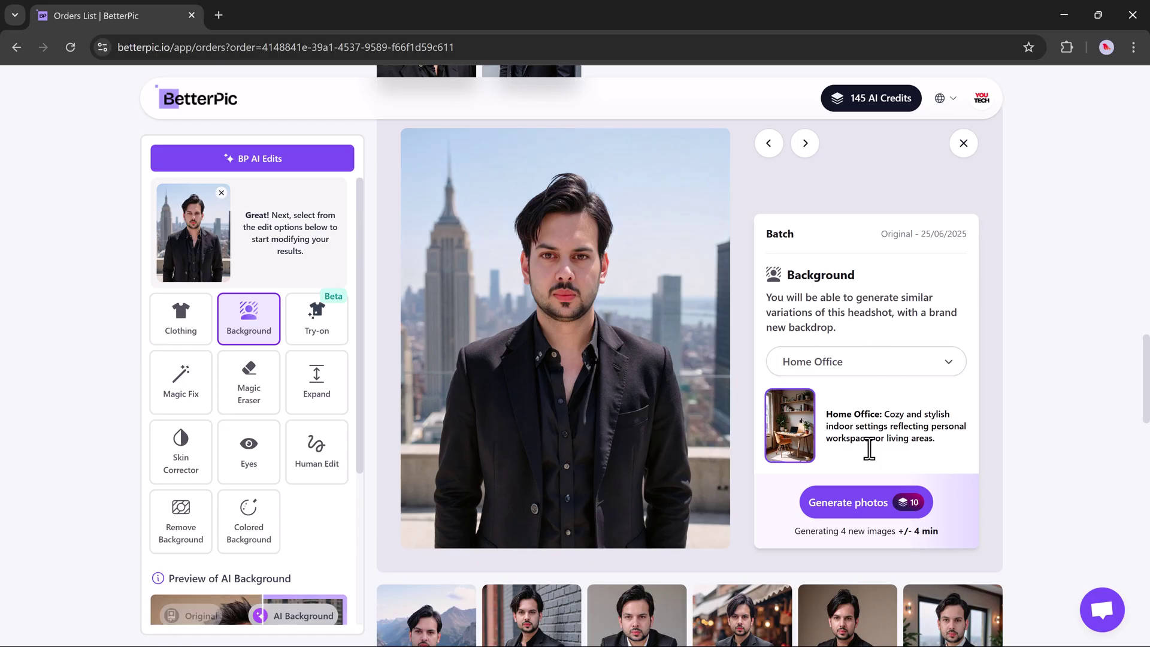
click(851, 506)
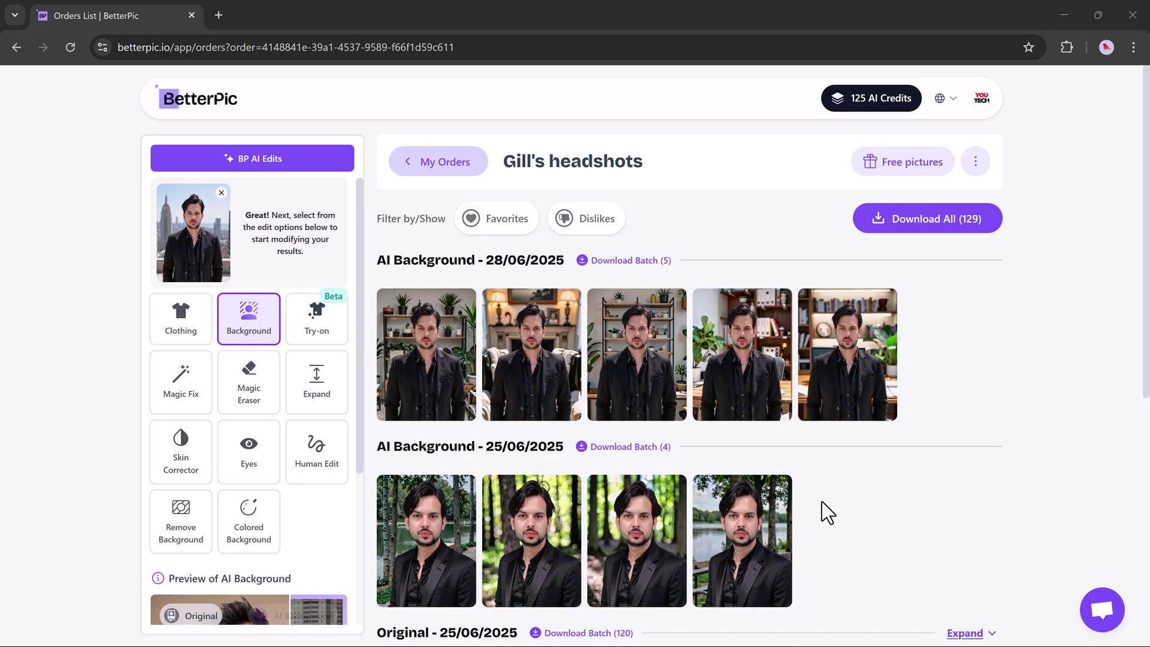
View the new Home Office headshots full-size, stepping through them to the fireplace-backdrop one.
click(733, 407)
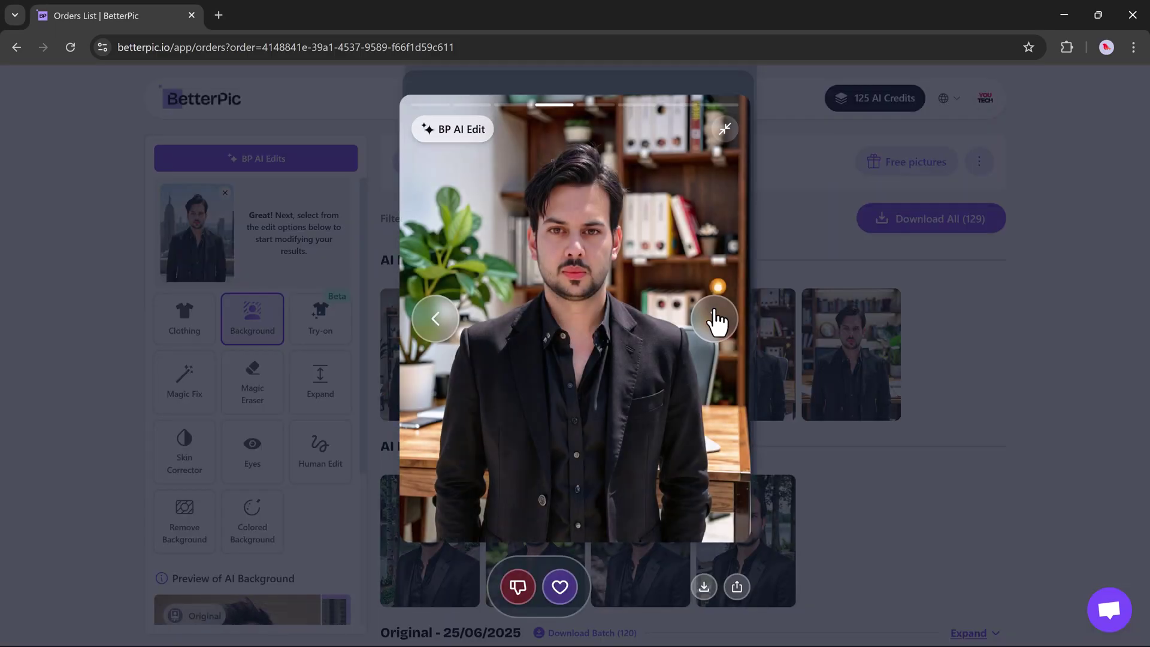
click(716, 321)
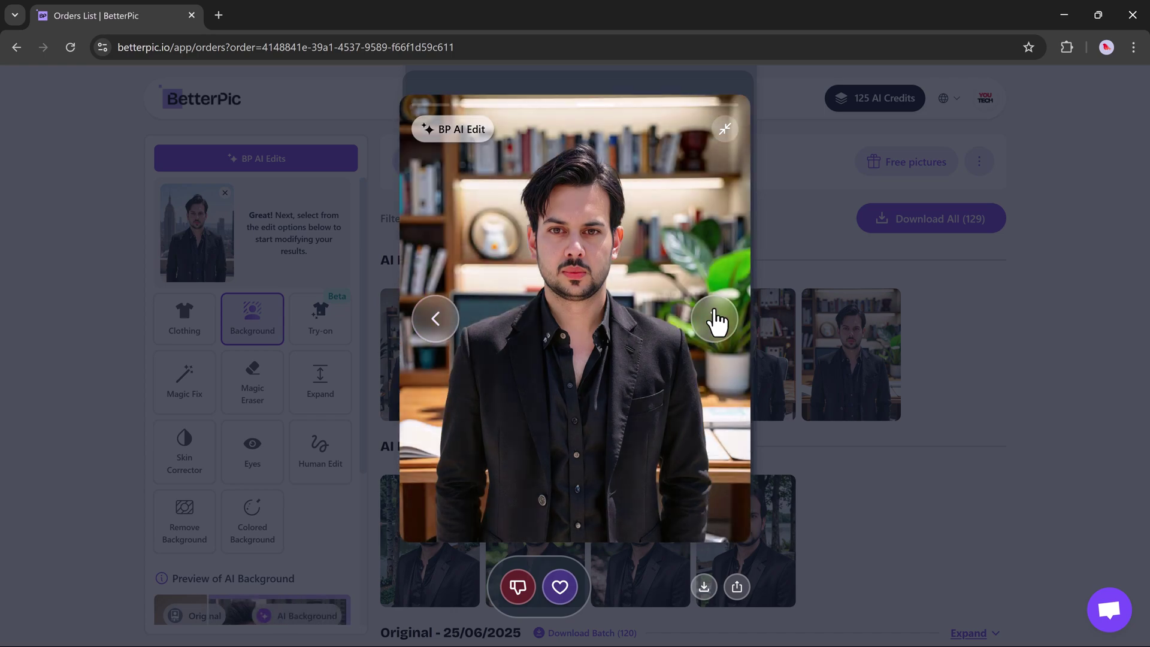
click(716, 320)
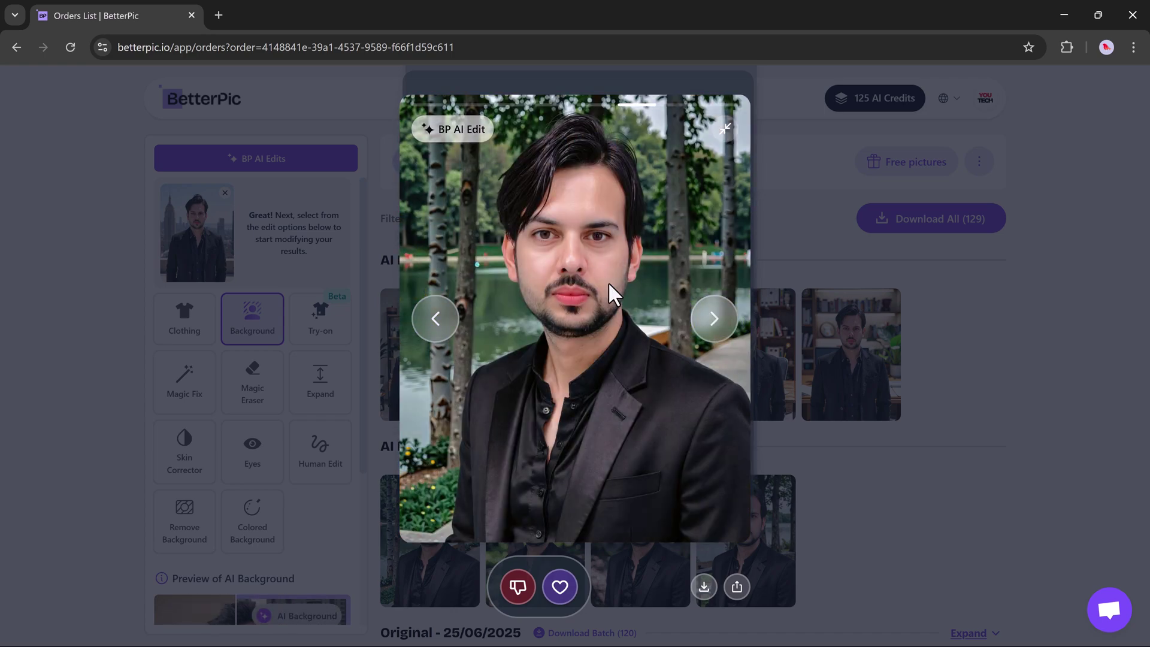
click(442, 324)
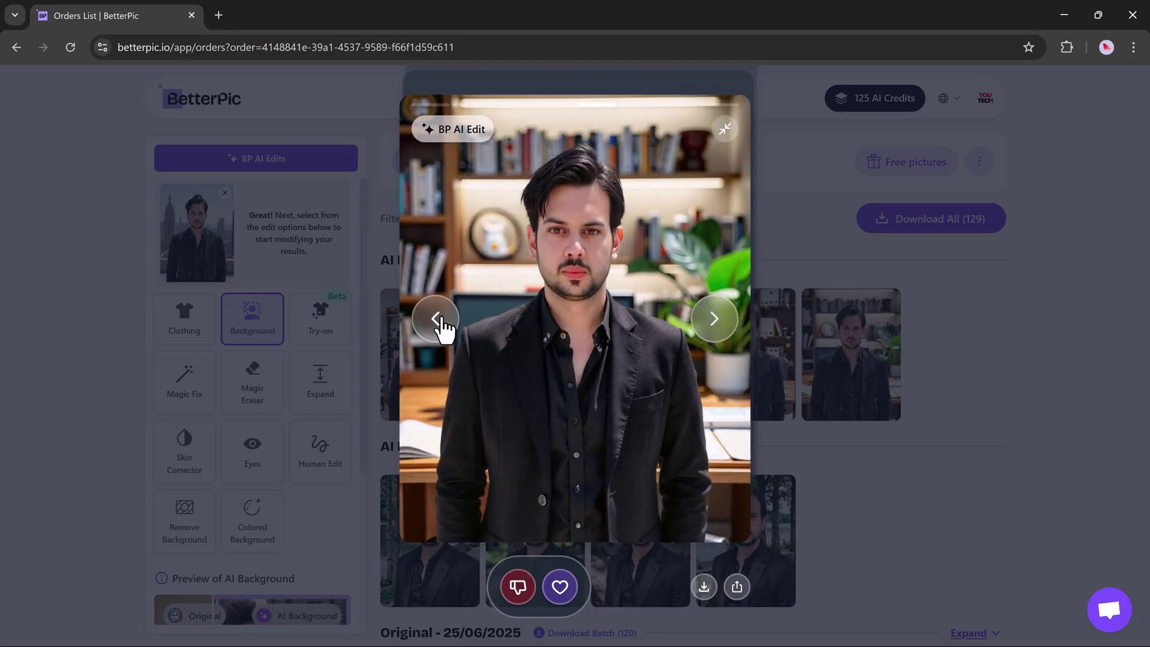
click(442, 324)
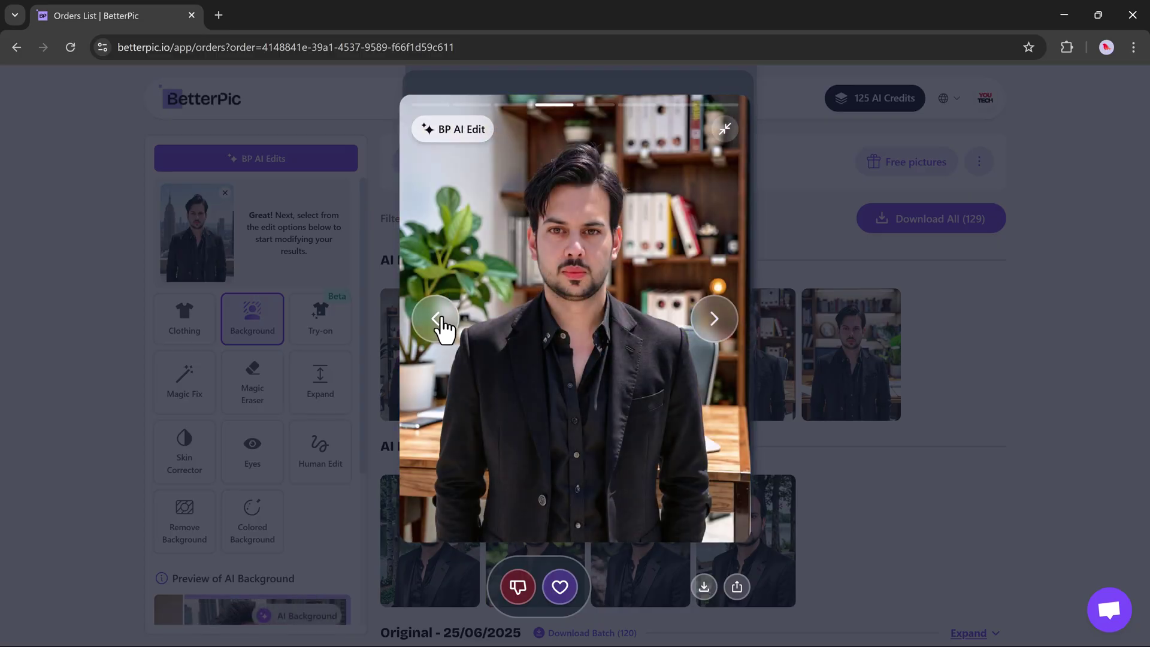
click(442, 323)
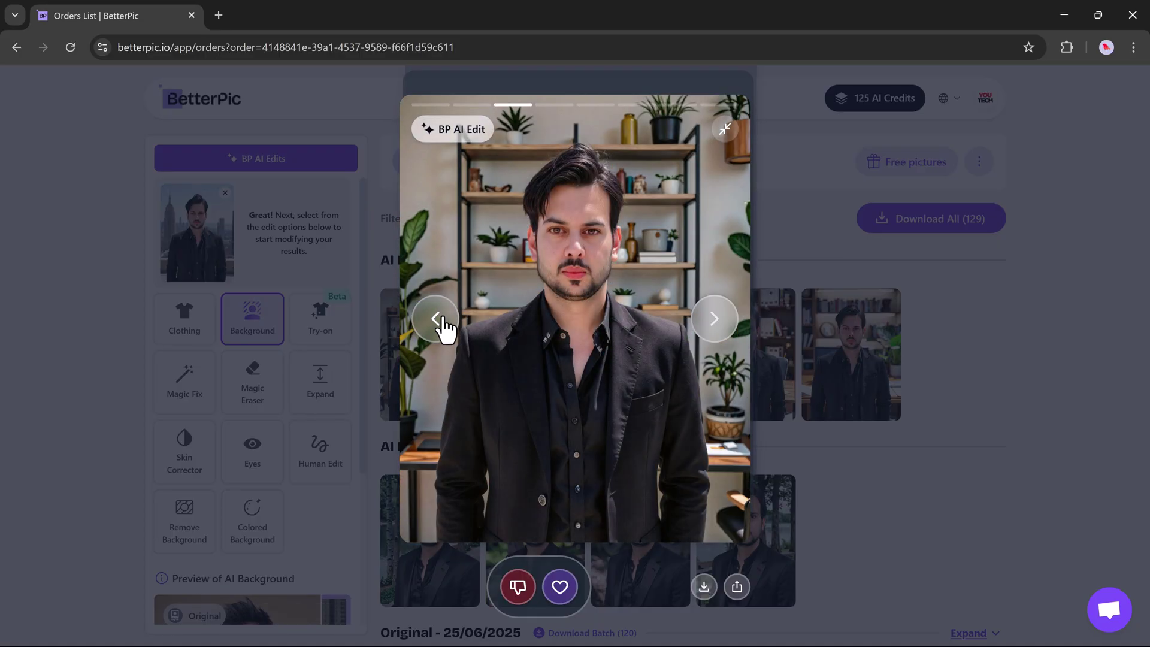
click(442, 324)
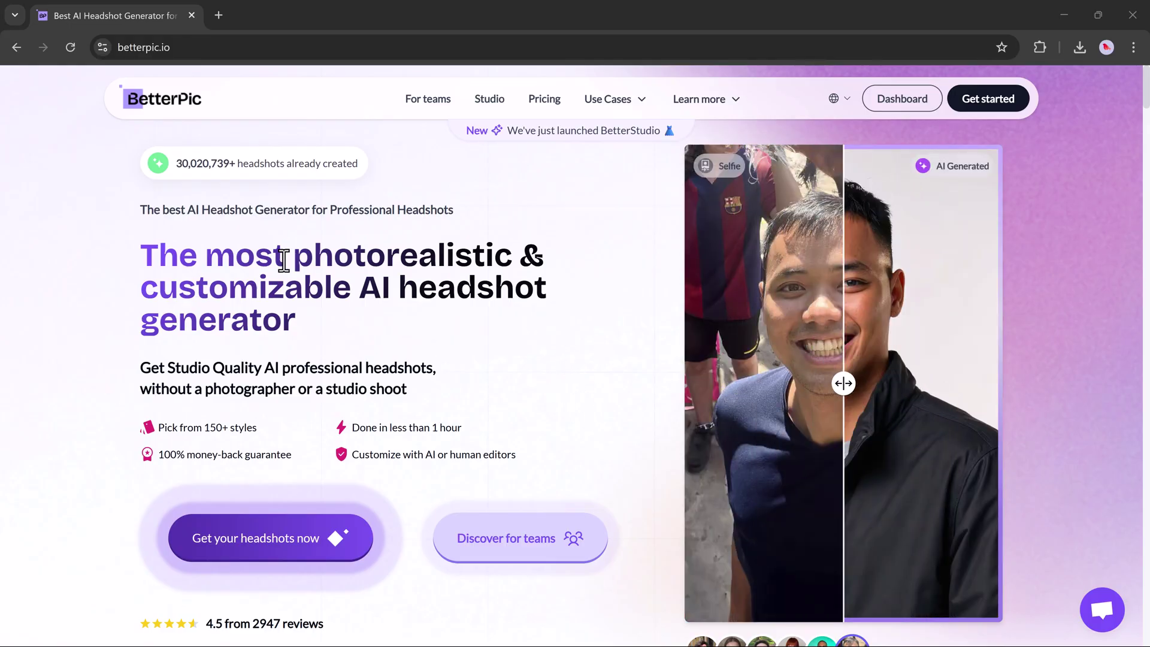
Scroll the betterpic.io homepage down to the Background example under Customize your photos with AI.
scroll(397, 350, down, 4)
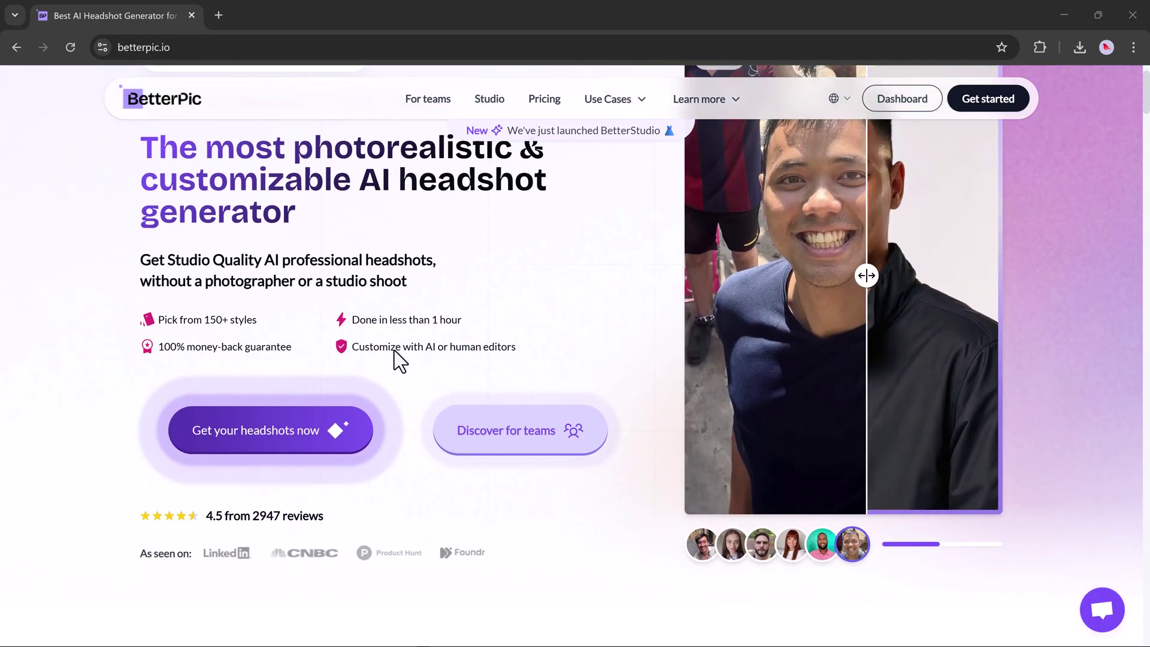
scroll(311, 339, down, 7)
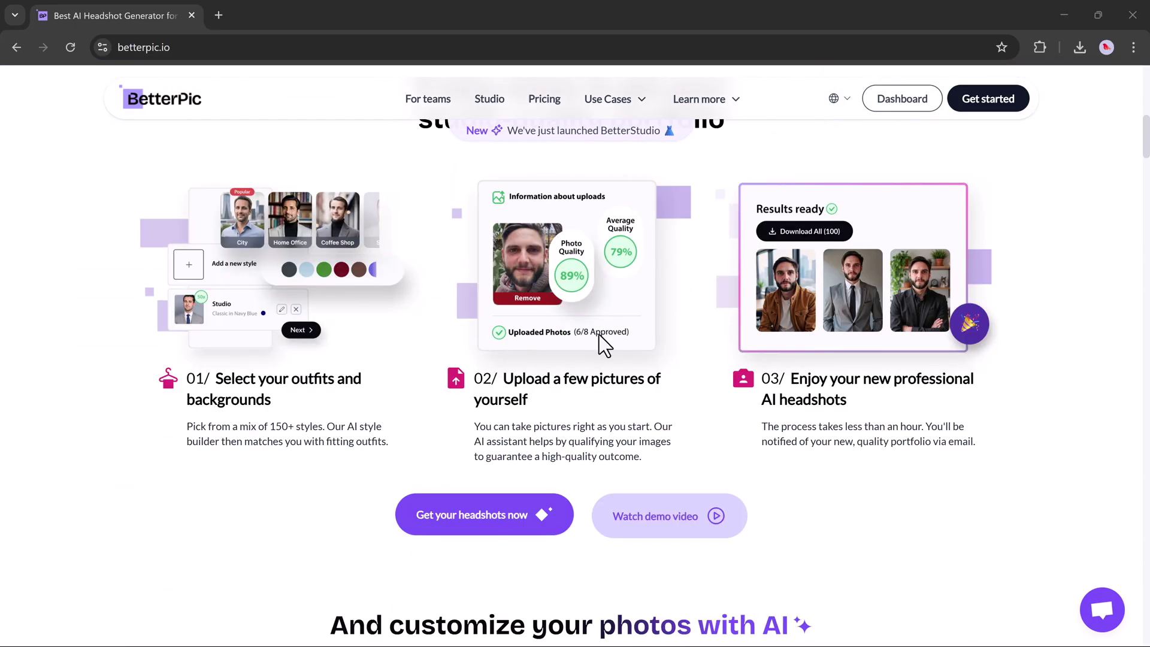
scroll(765, 345, down, 9)
scroll(762, 338, down, 2)
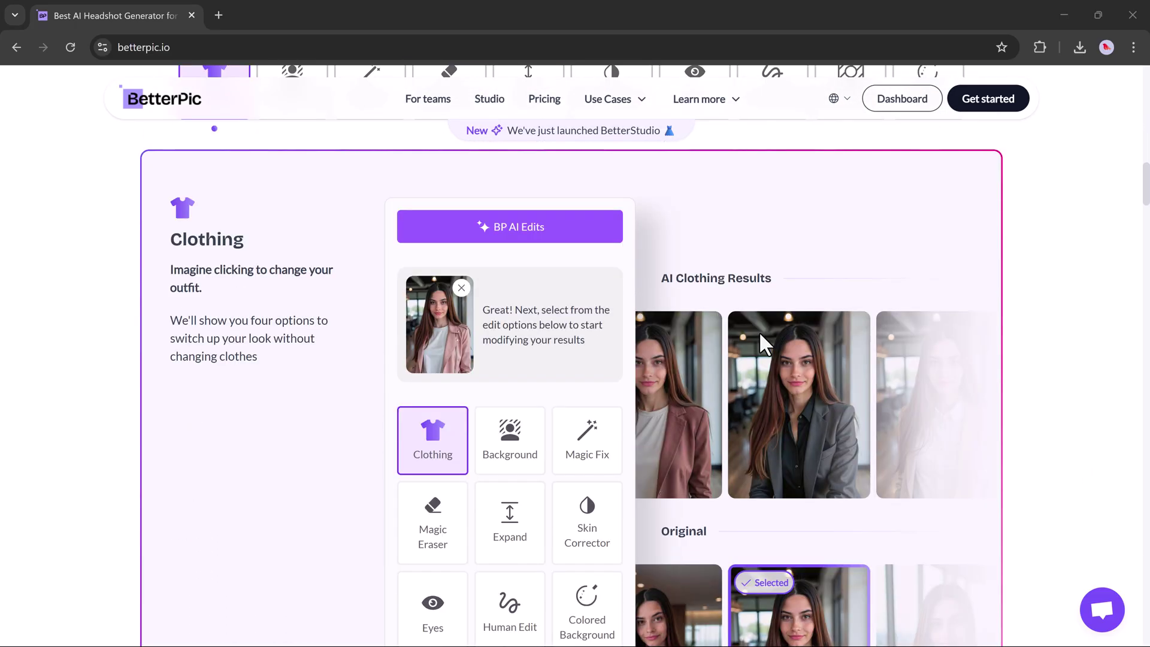
scroll(659, 300, up, 1)
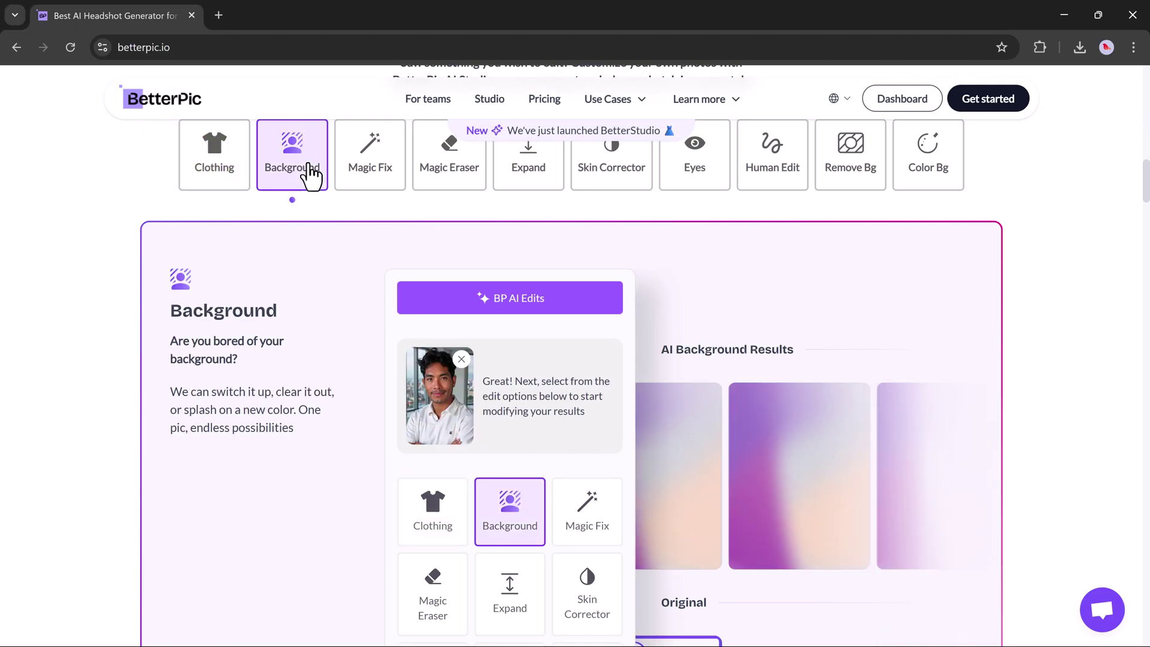